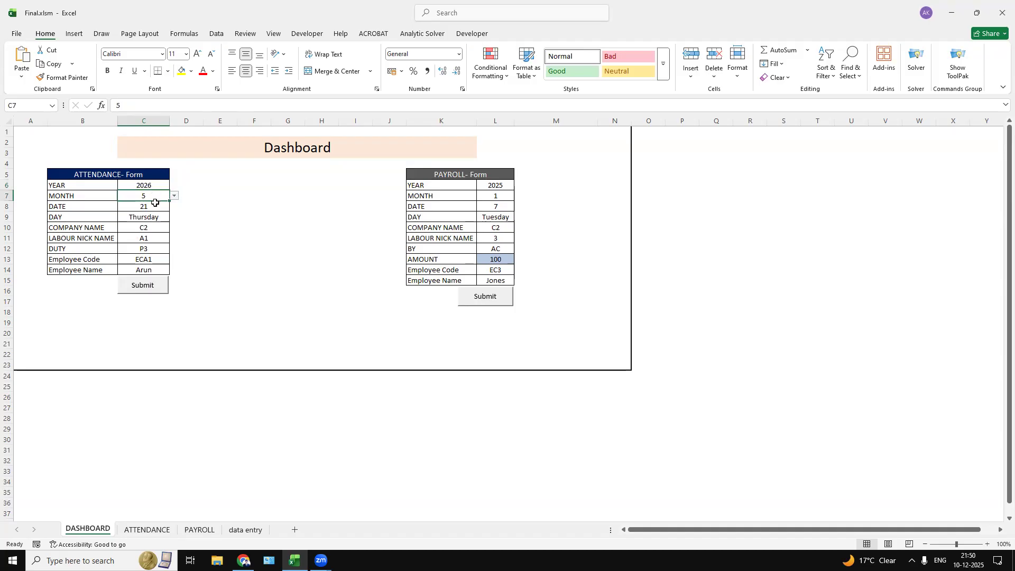
Set the date in the dashboard's attendance form to 22
left_click(151, 219)
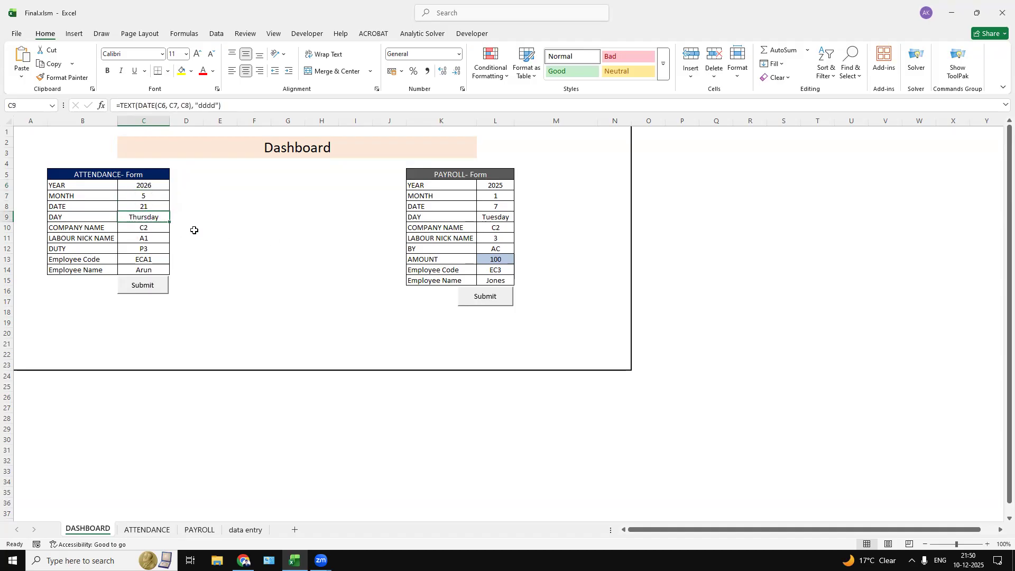
left_click(160, 206)
left_click(174, 207)
left_click(158, 223)
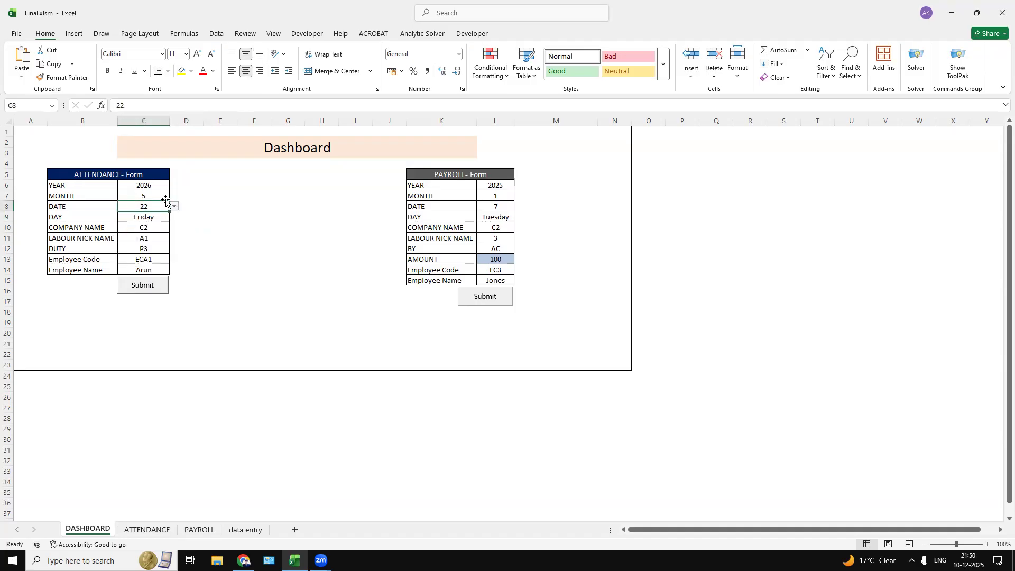
left_click(184, 224)
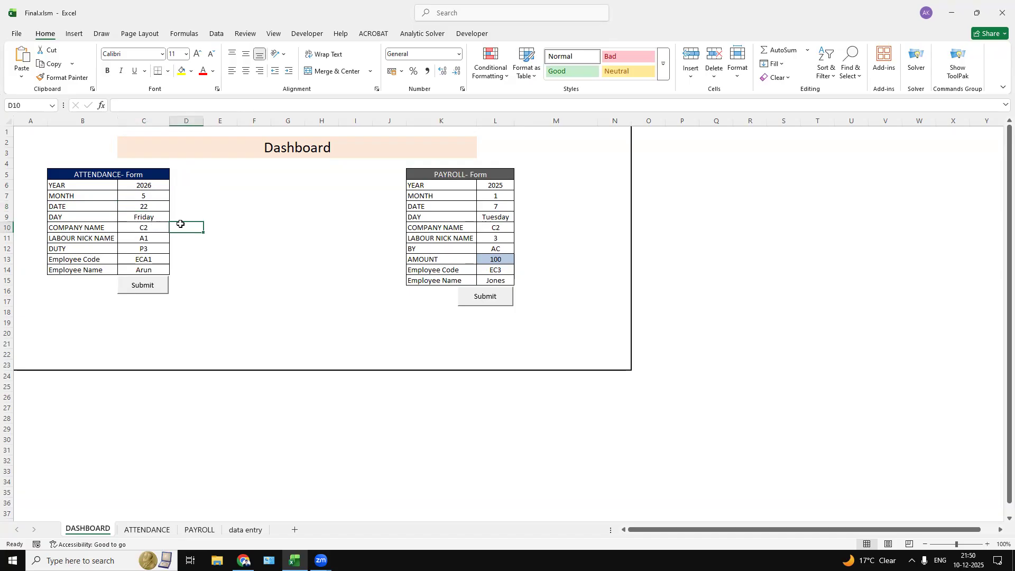
Choose C1 as the company name in the attendance form
left_click(144, 228)
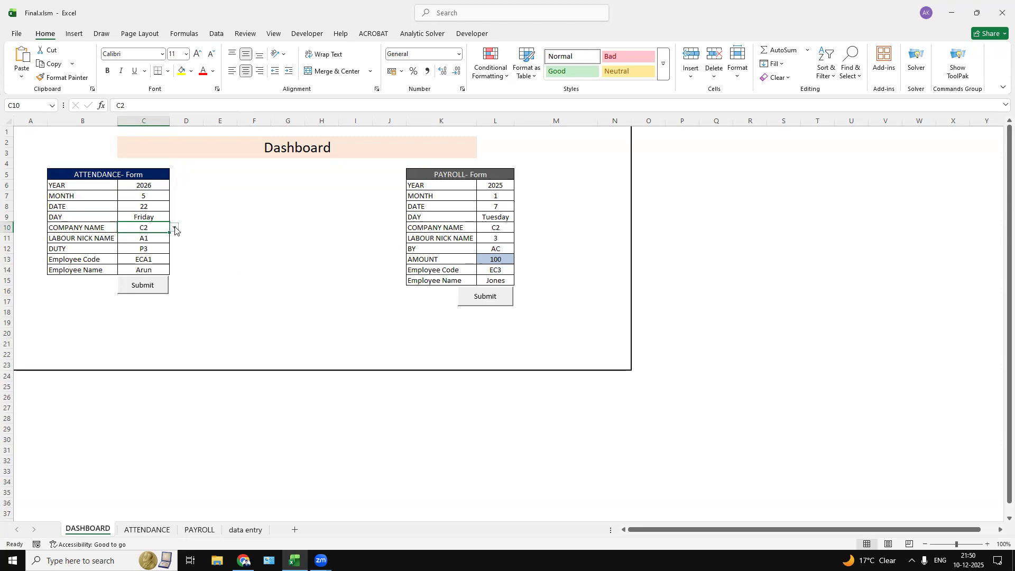
left_click(176, 228)
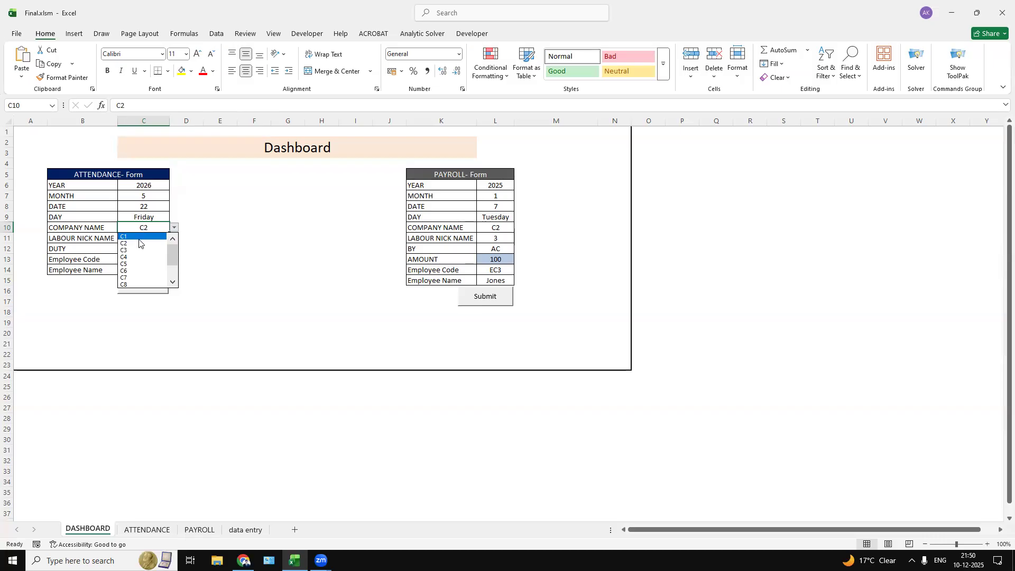
left_click(140, 238)
left_click(197, 263)
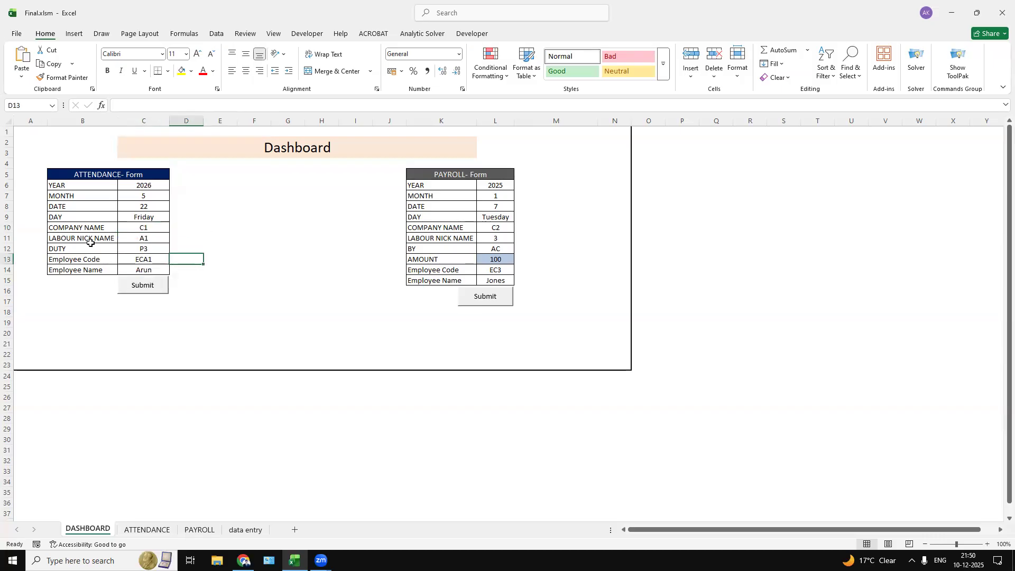
Set the duty to P for labour nick name A1 and submit the attendance form
left_click(160, 237)
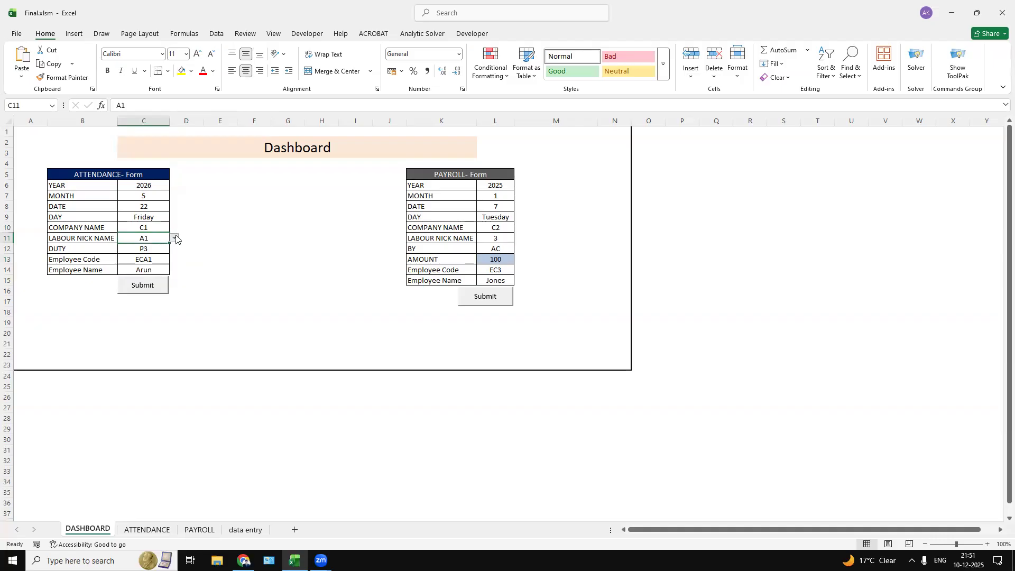
left_click(152, 251)
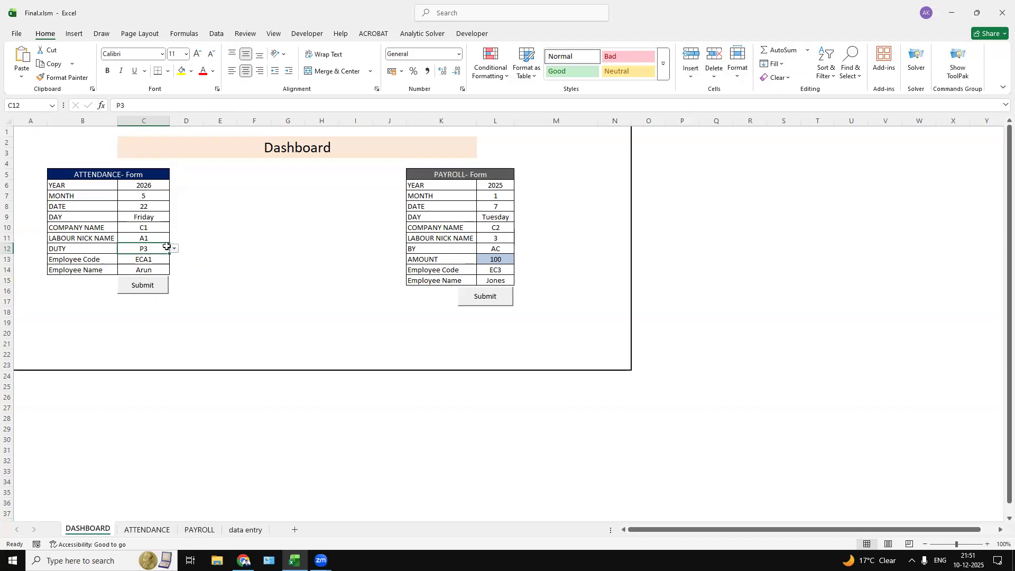
left_click(174, 248)
left_click_drag(175, 260, 173, 292)
scroll(145, 299, "down", 1)
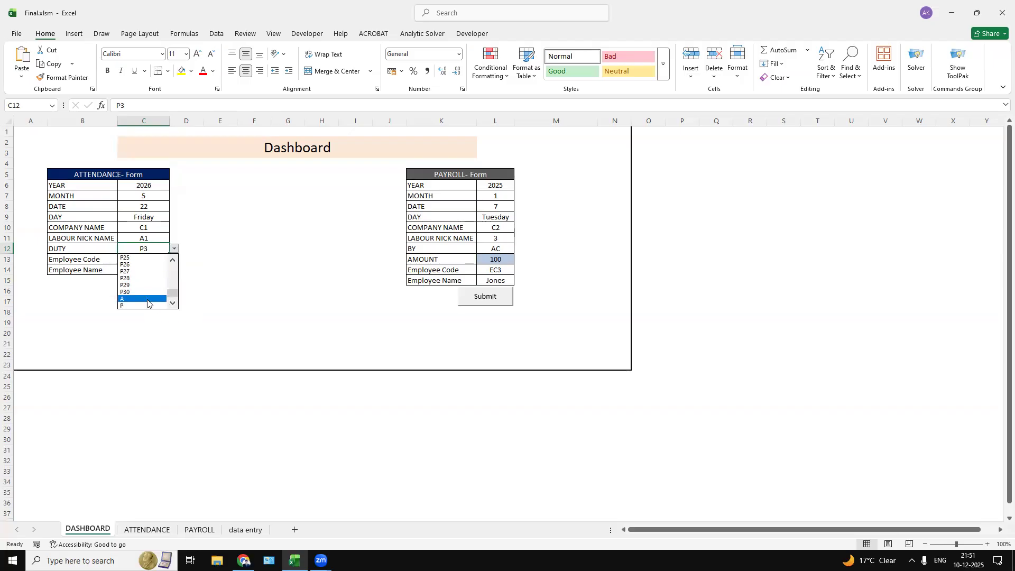
left_click(139, 306)
left_click(211, 270)
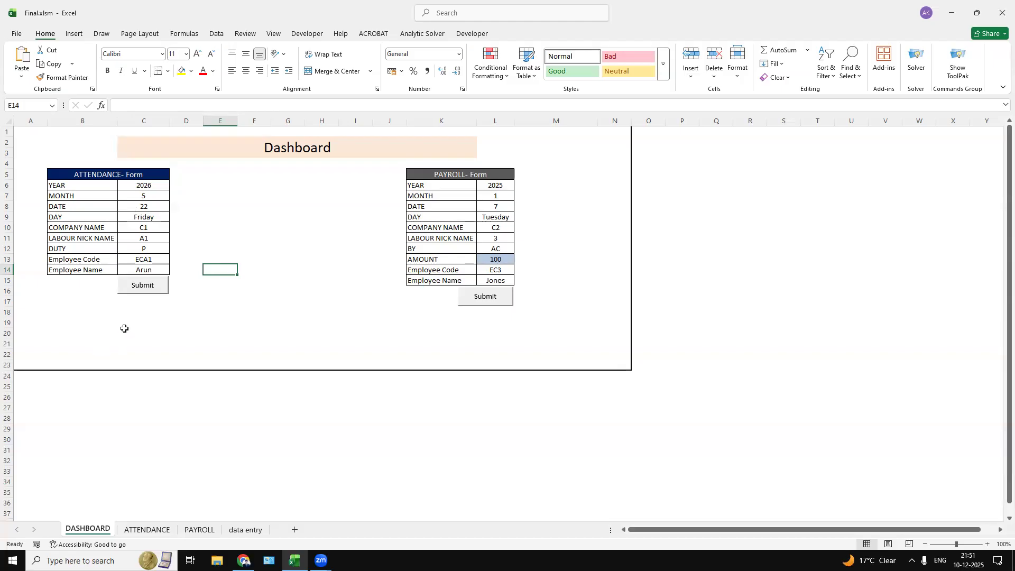
left_click(148, 289)
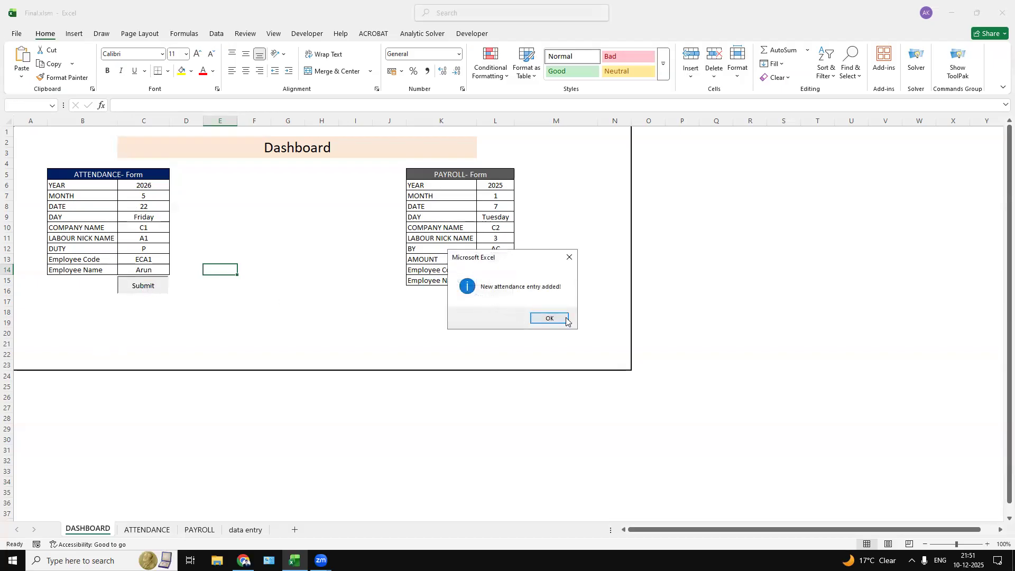
left_click(550, 319)
Examine the submitted employee details and day 22 mark in row 3 of the ATTENDANCE sheet
left_click(148, 530)
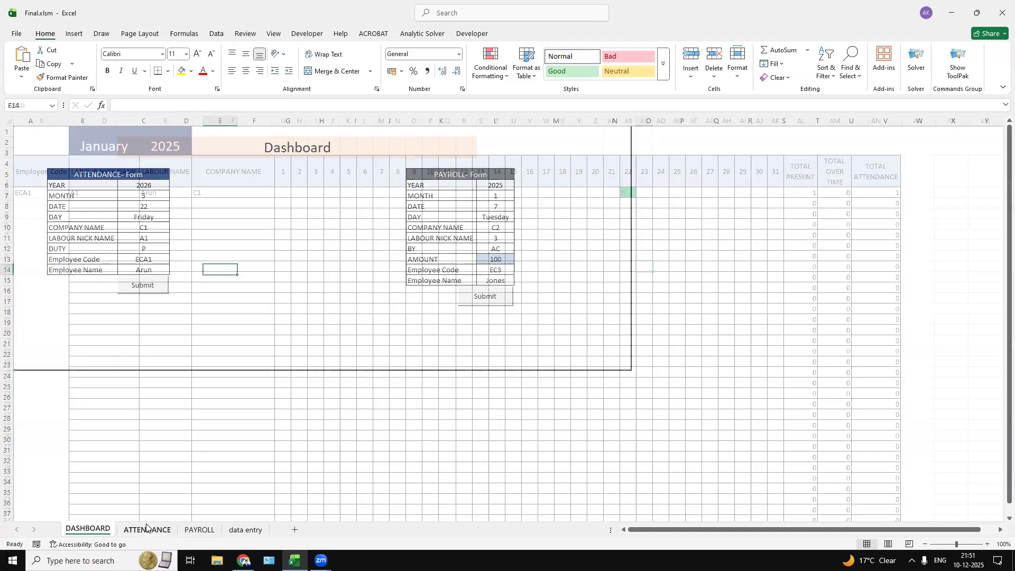
left_click_drag(16, 193, 207, 190)
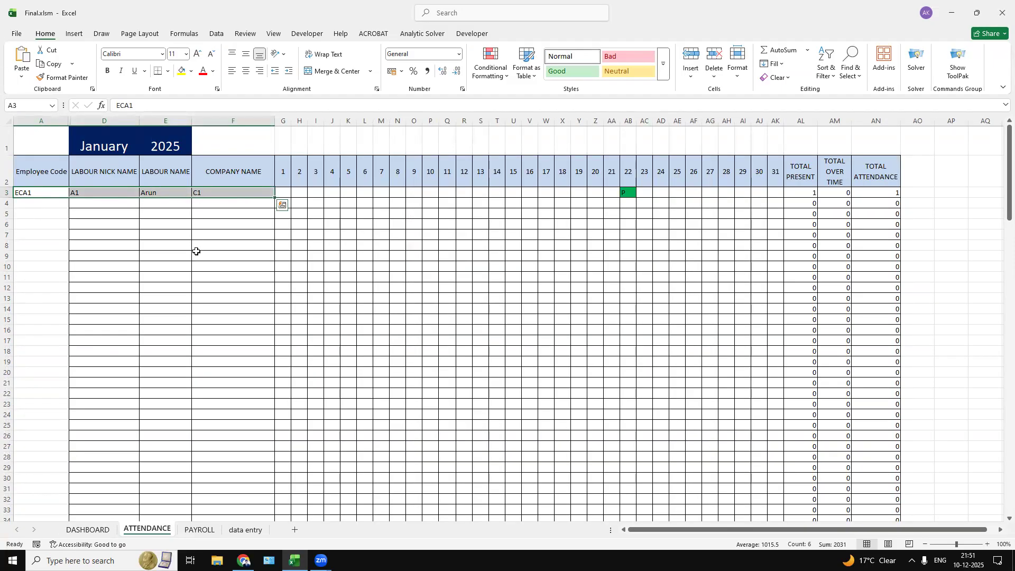
left_click(195, 255)
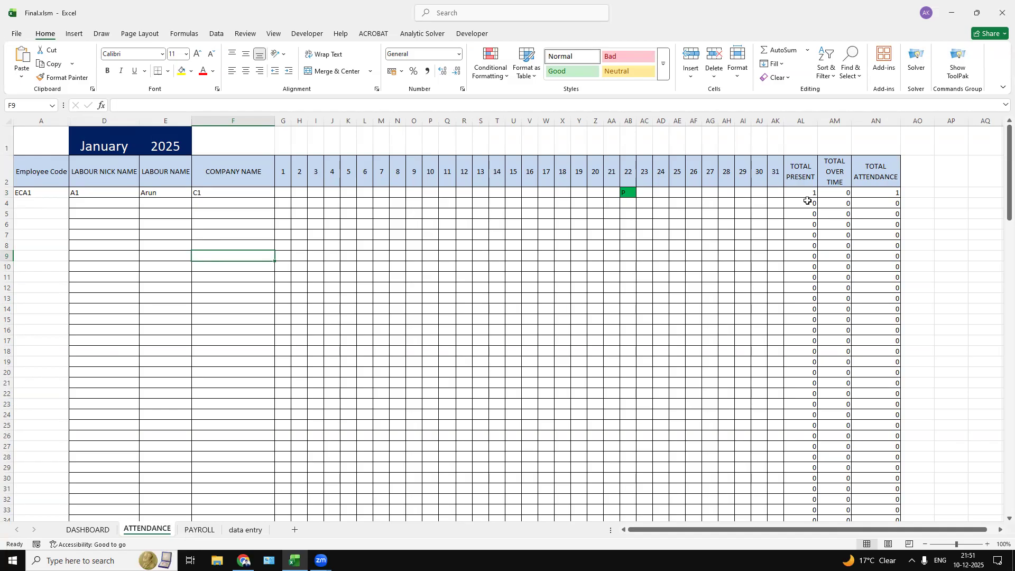
Return to the DASHBOARD sheet and set the attendance form's date to 23
left_click(87, 530)
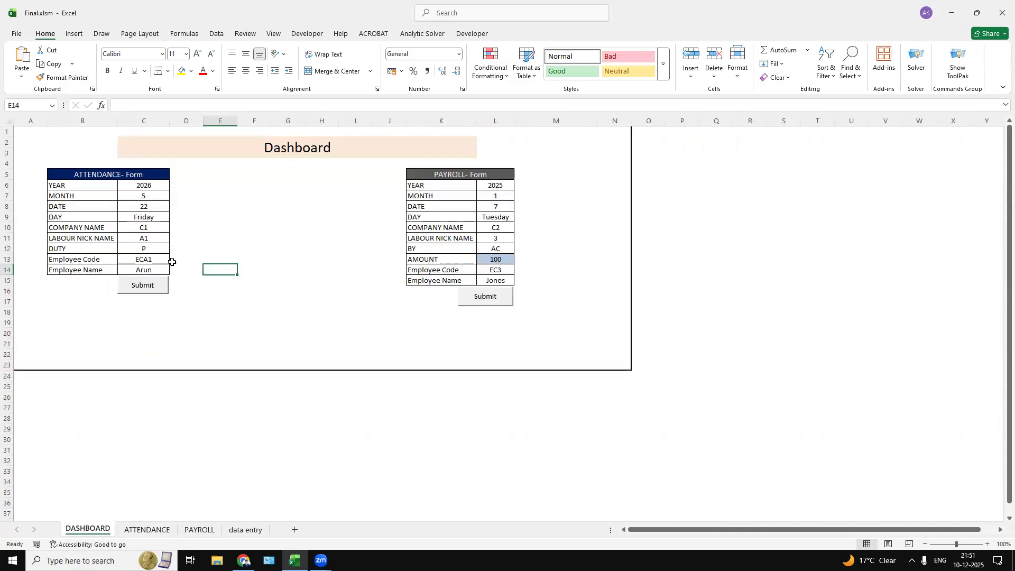
left_click(163, 219)
left_click(162, 207)
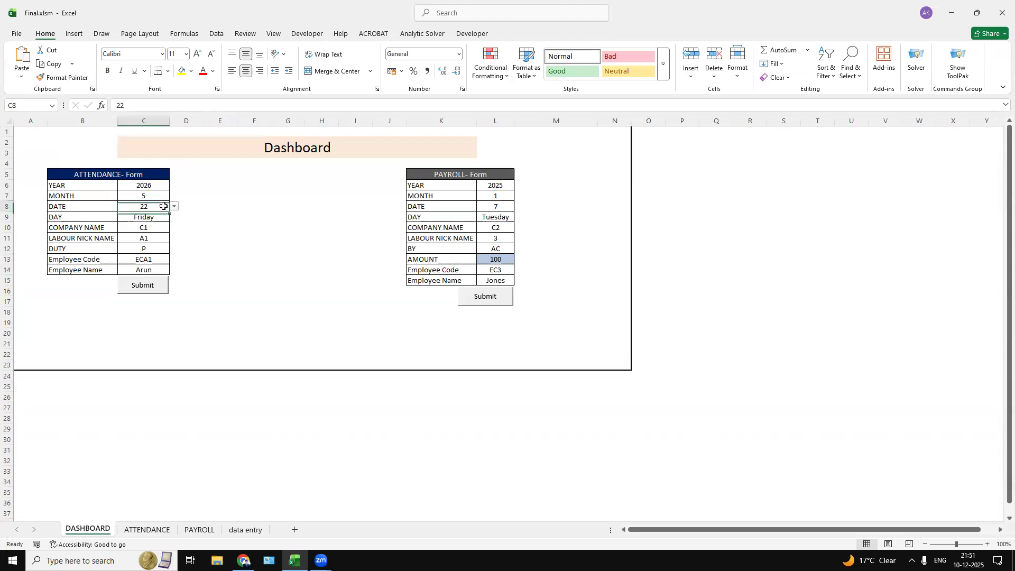
left_click(175, 207)
left_click(142, 221)
left_click(217, 227)
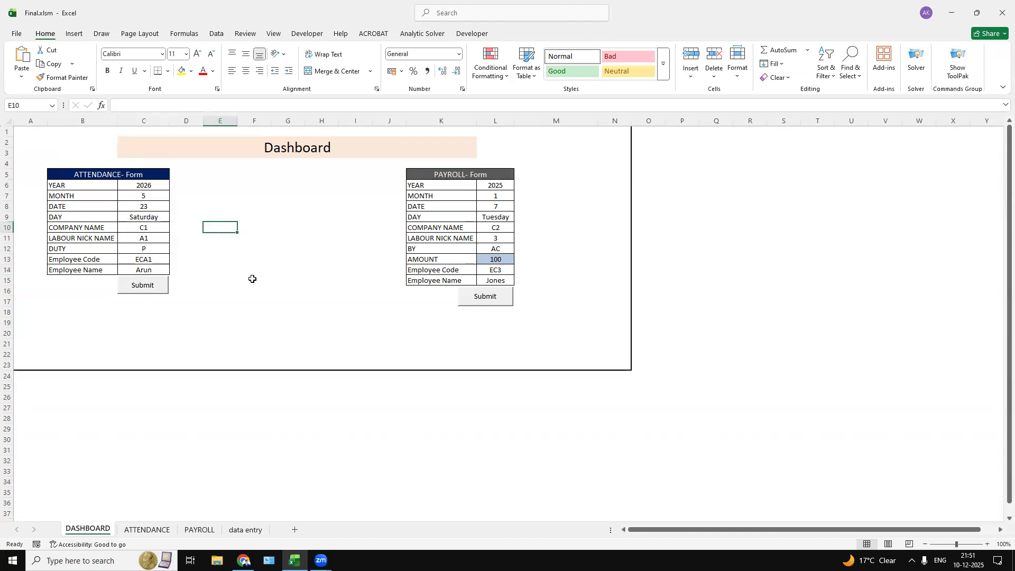
Change the duty to A for the same employee and submit the attendance form
left_click(158, 250)
left_click(174, 248)
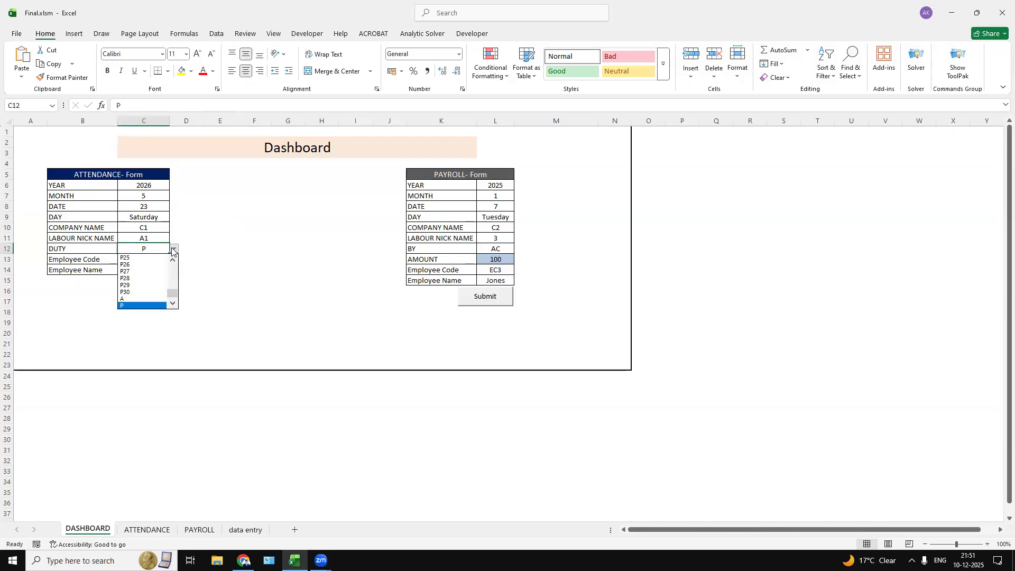
left_click(151, 299)
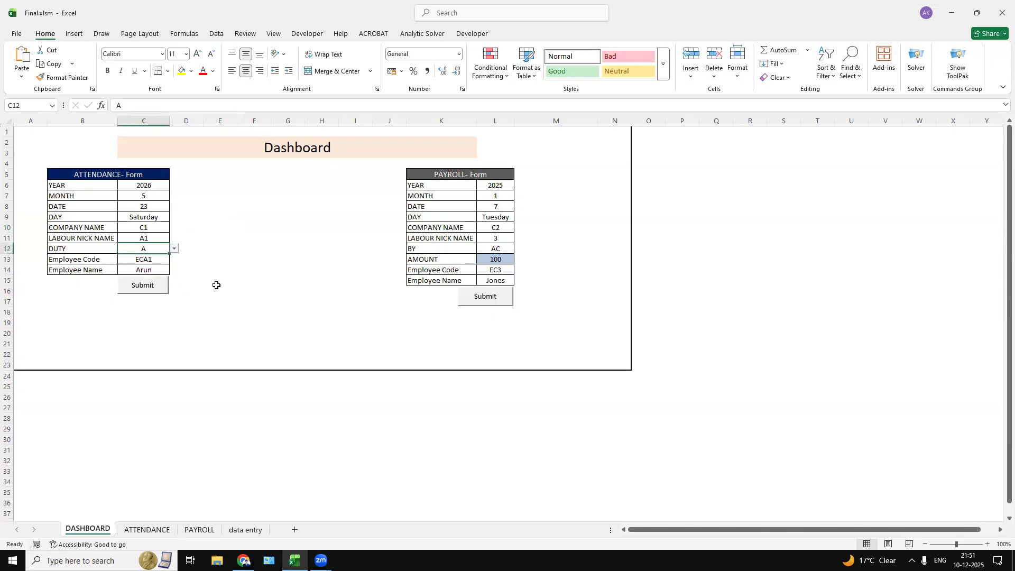
left_click(217, 291)
left_click(165, 288)
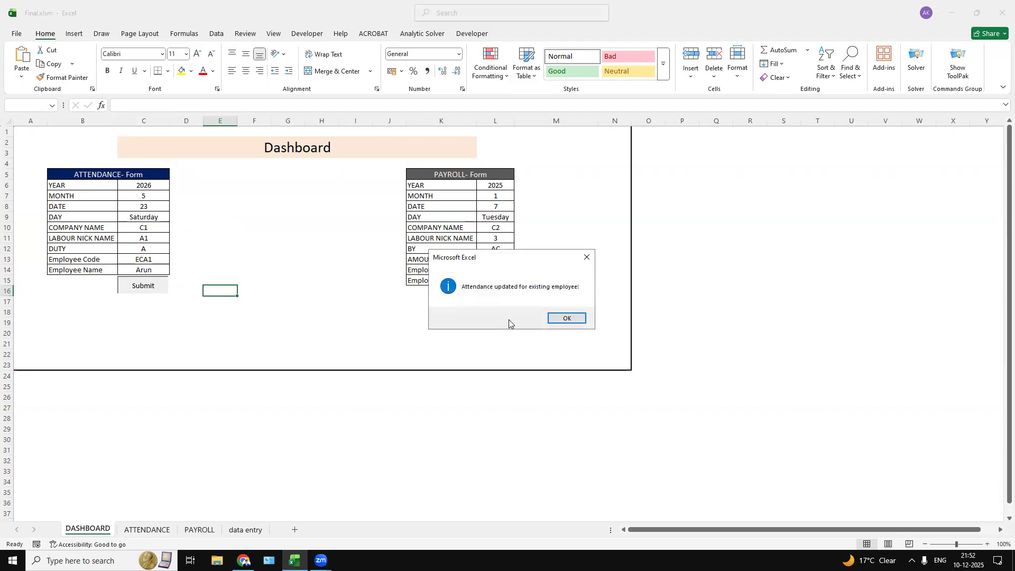
left_click(555, 318)
Check the day 23 mark and the attendance totals for employee ECA1 on the ATTENDANCE sheet
left_click(147, 529)
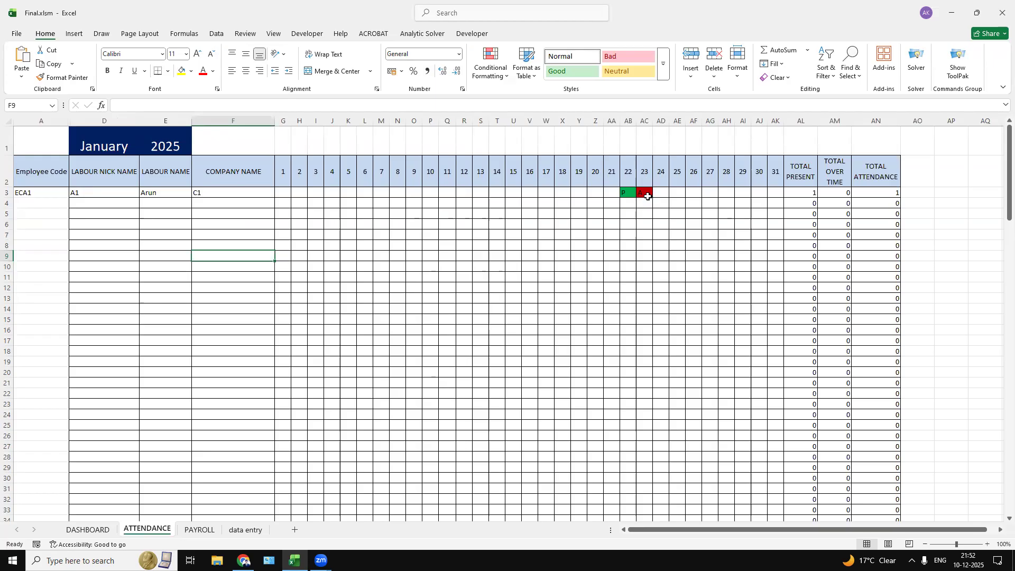
left_click(90, 529)
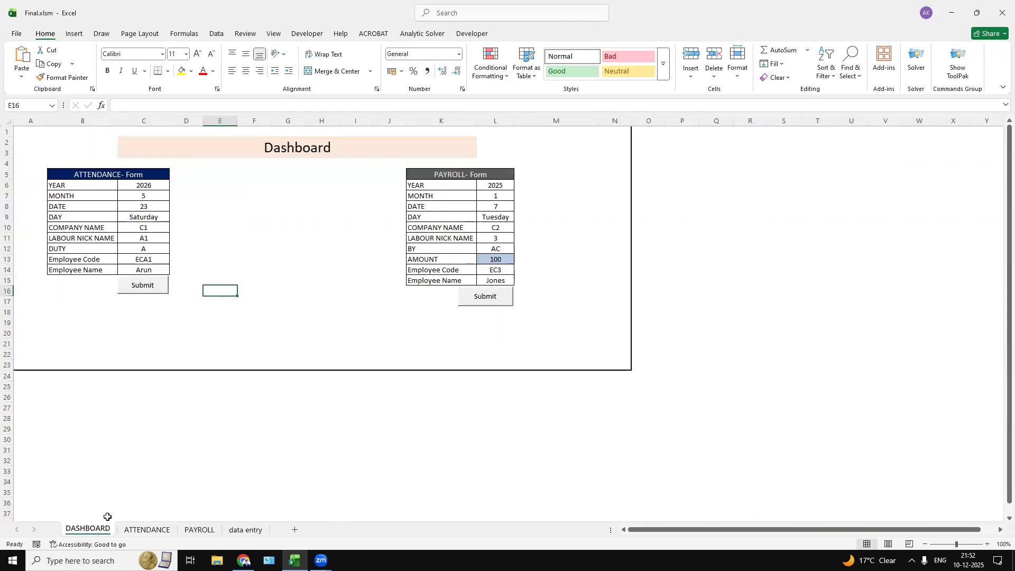
left_click(158, 532)
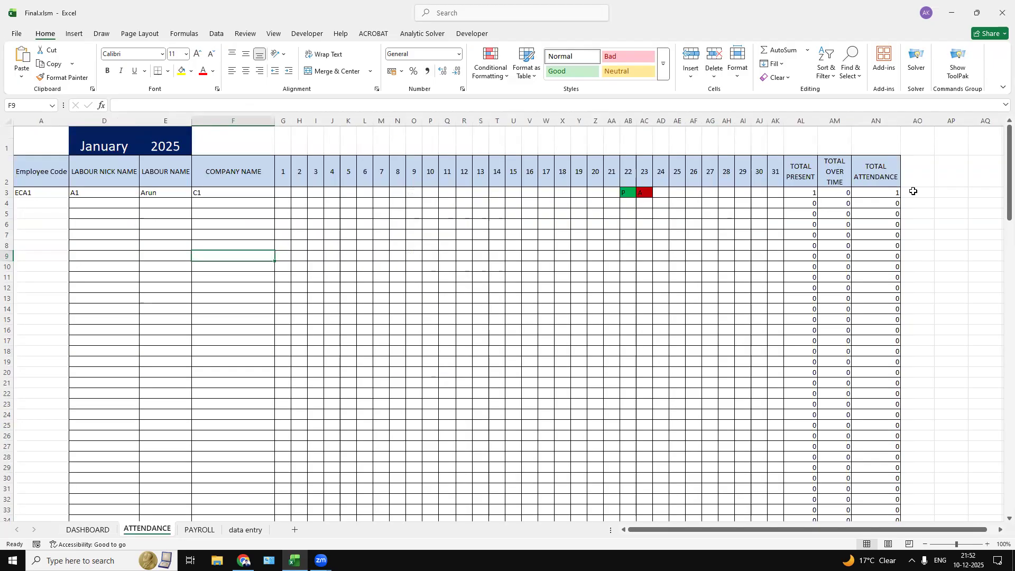
Return to the DASHBOARD sheet and choose 2 as the labour nick name in the attendance form
left_click(88, 530)
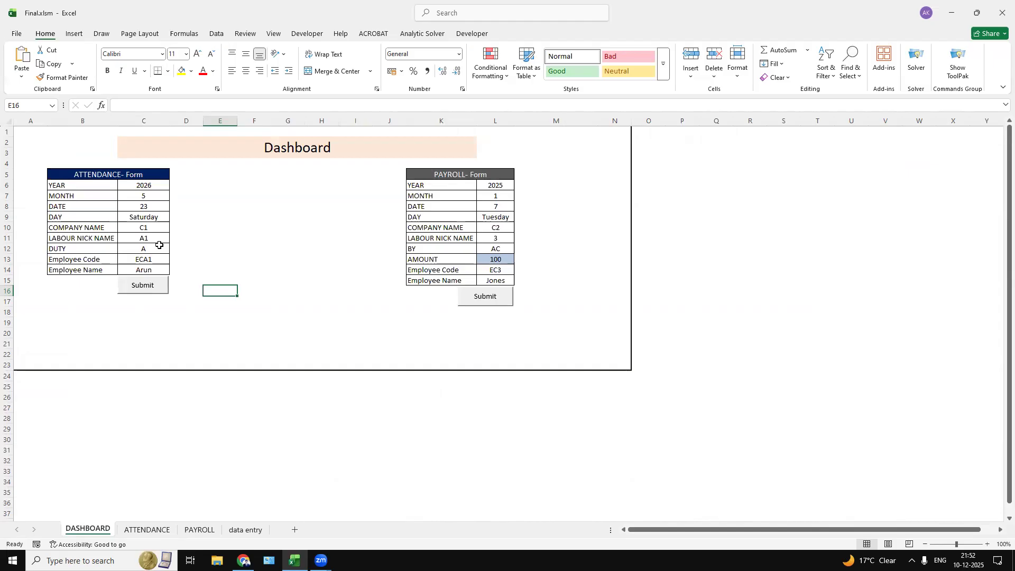
left_click(154, 239)
left_click(174, 238)
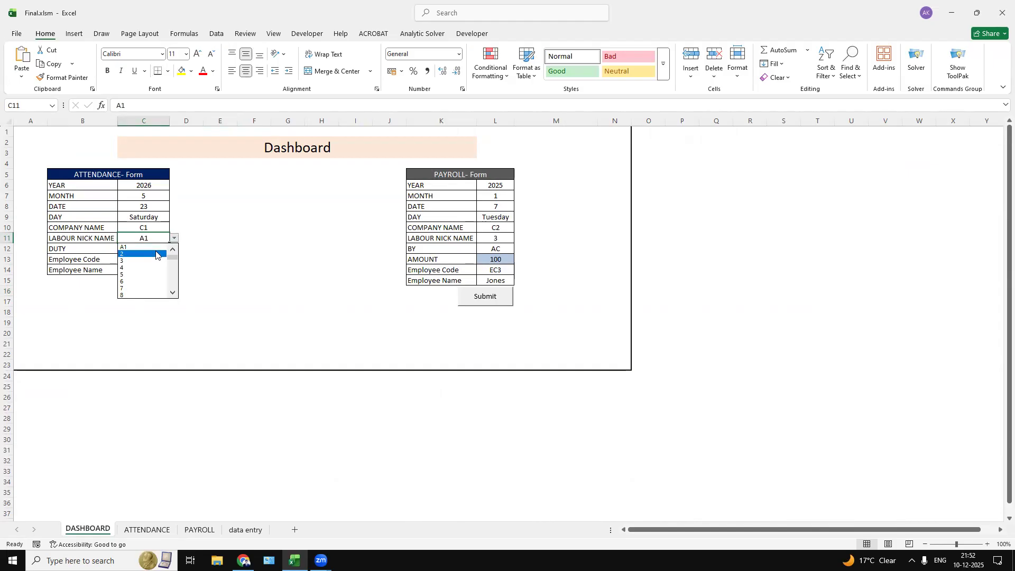
left_click(157, 254)
left_click(246, 257)
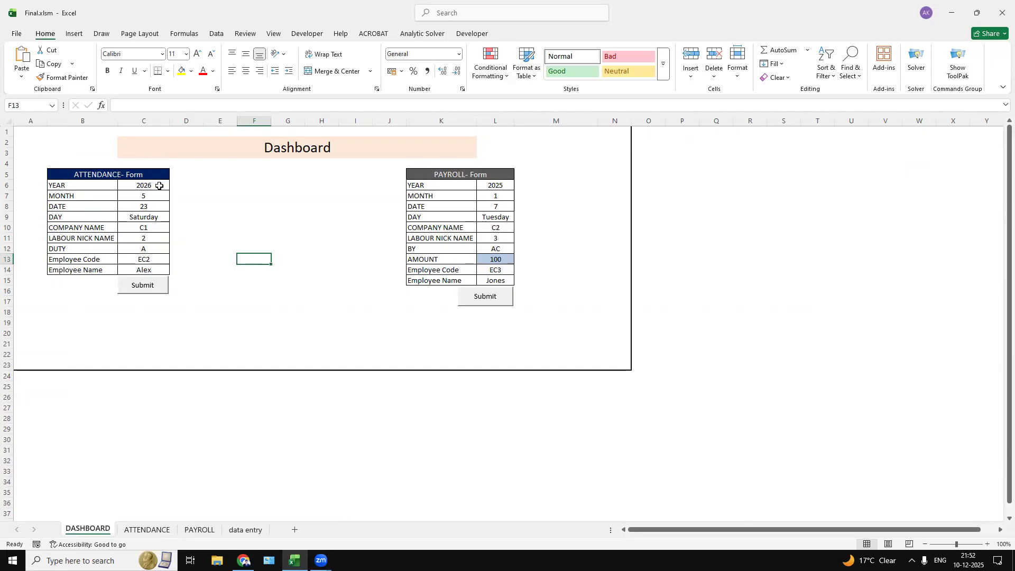
Set the attendance form's date to 26 for the employee with nick name 2
left_click(165, 208)
left_click(175, 206)
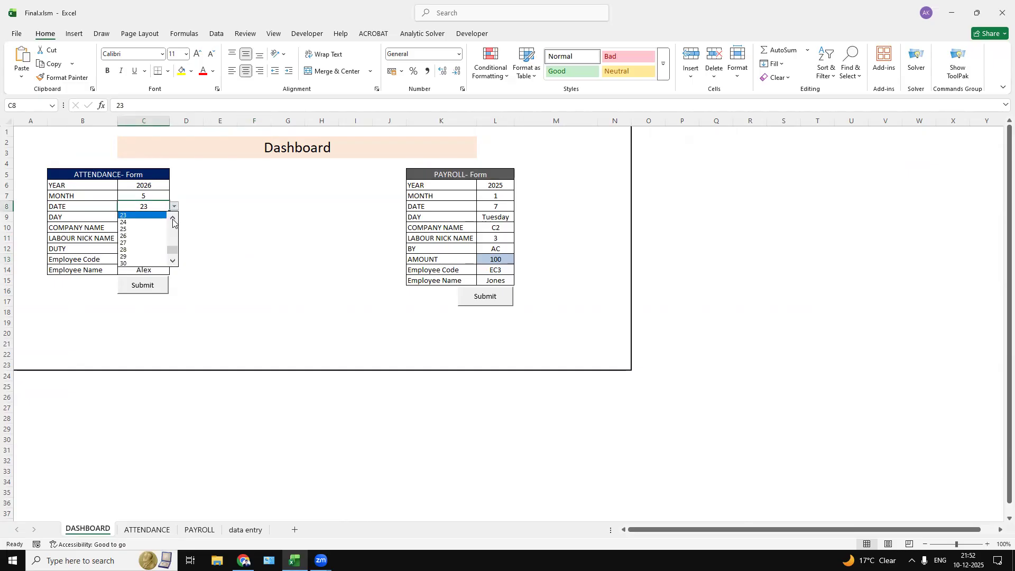
left_click(154, 235)
left_click(219, 232)
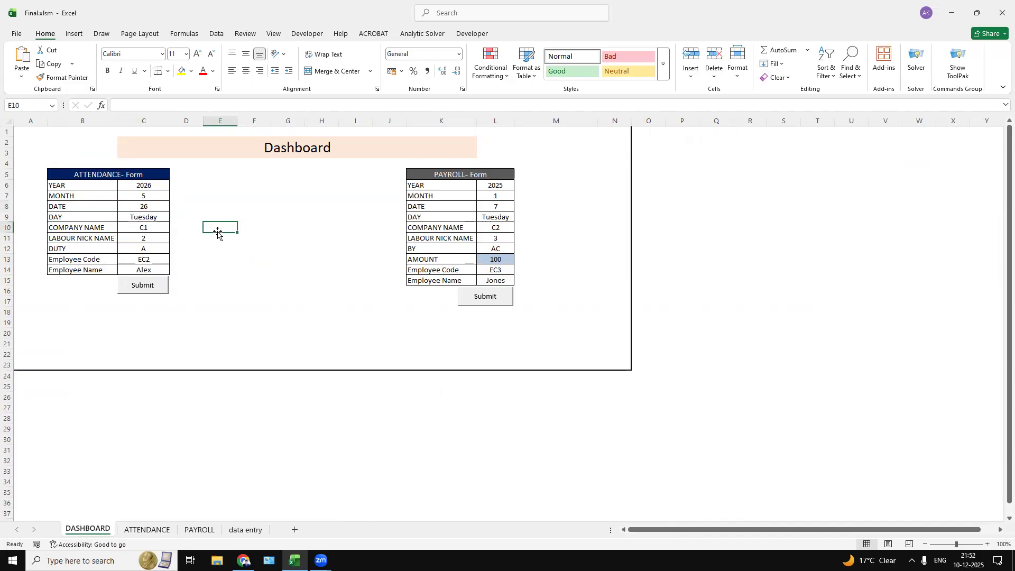
Set the duty to P for employee EC2 and submit the attendance form
left_click(151, 251)
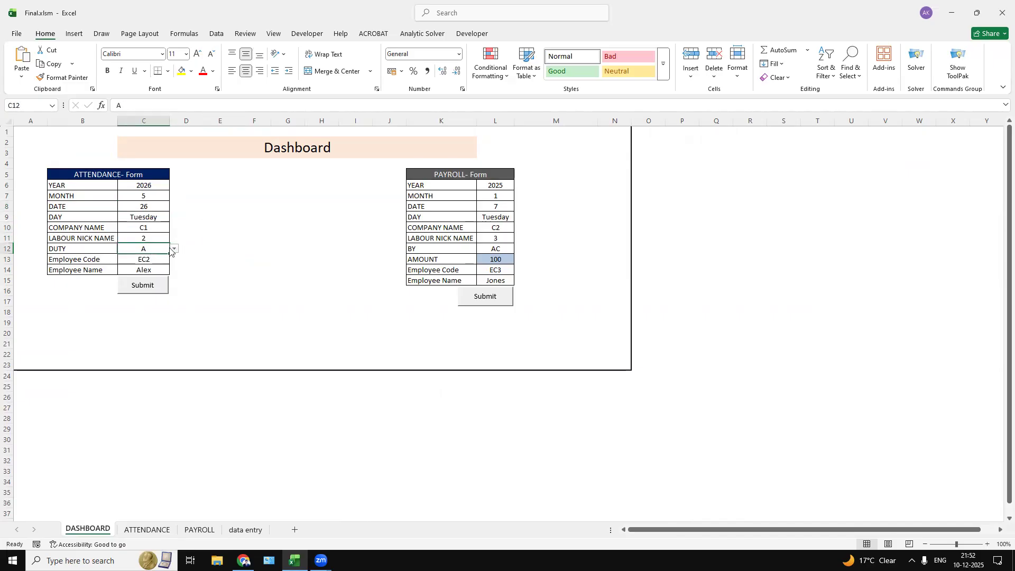
left_click(174, 248)
left_click(147, 307)
left_click(239, 274)
left_click(163, 288)
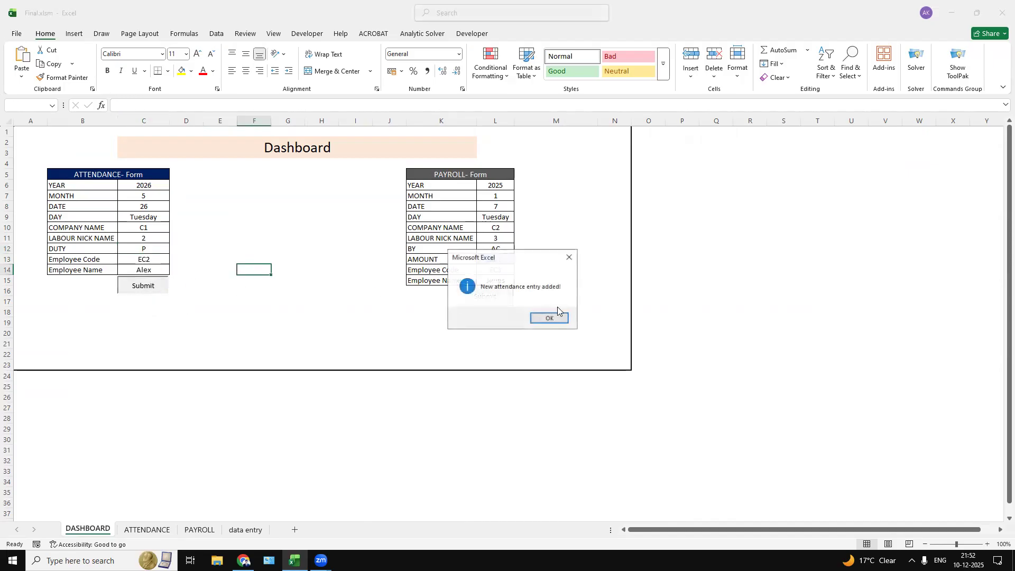
left_click(532, 315)
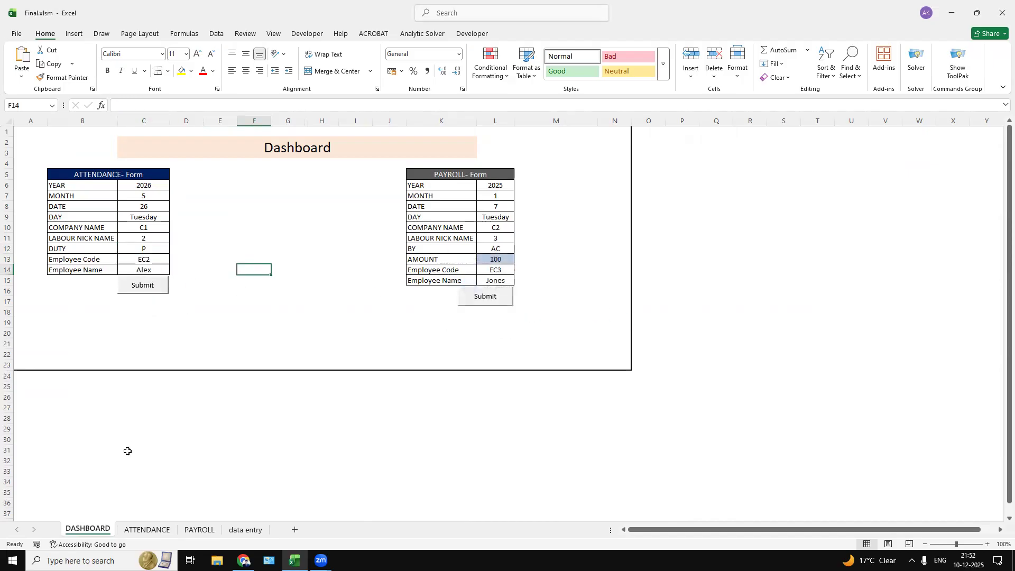
Check the second employee's new row and day 26 mark on the ATTENDANCE sheet
left_click(146, 531)
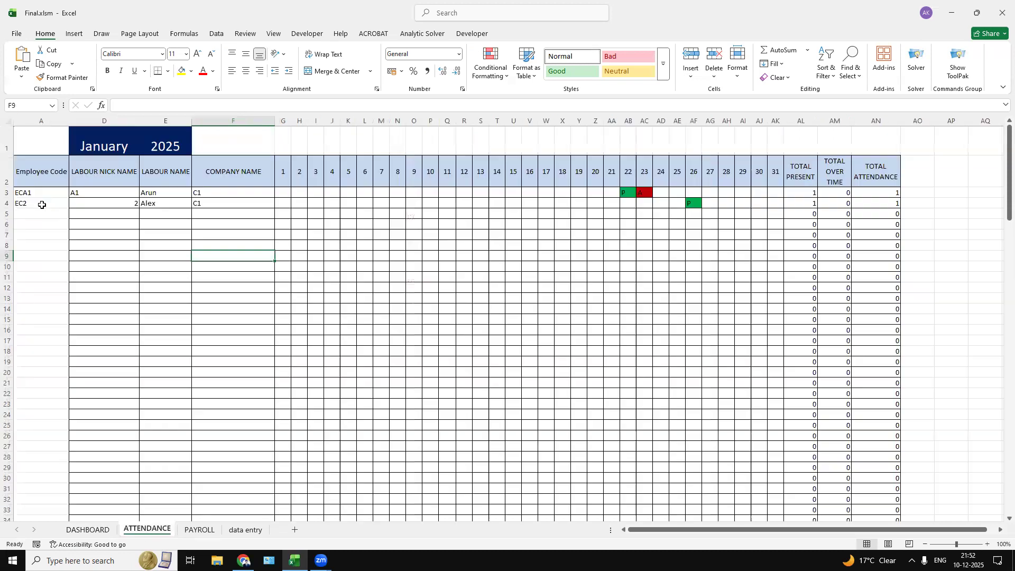
left_click(213, 204)
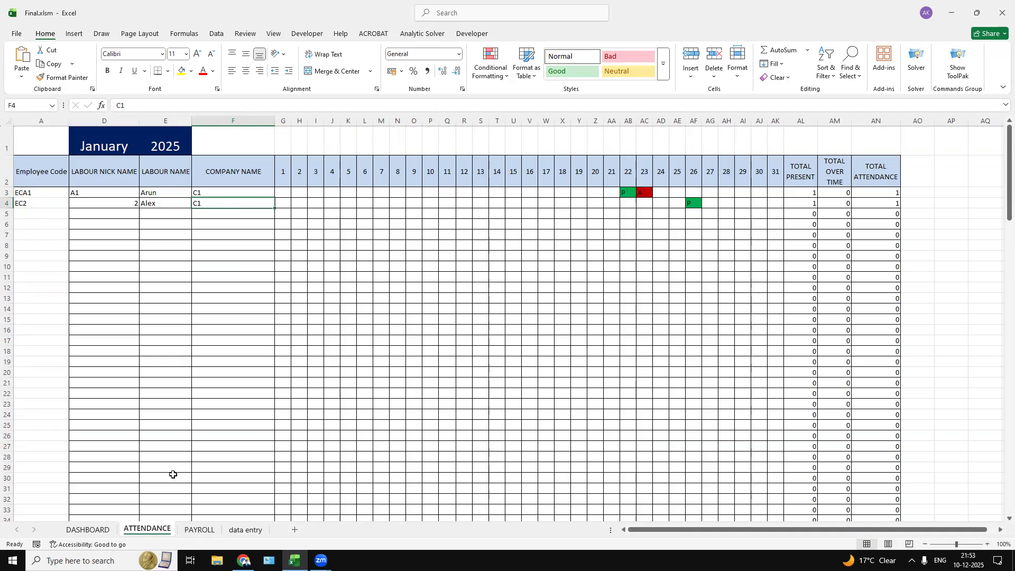
Return to the DASHBOARD sheet and set the attendance form's date to 27
left_click(71, 530)
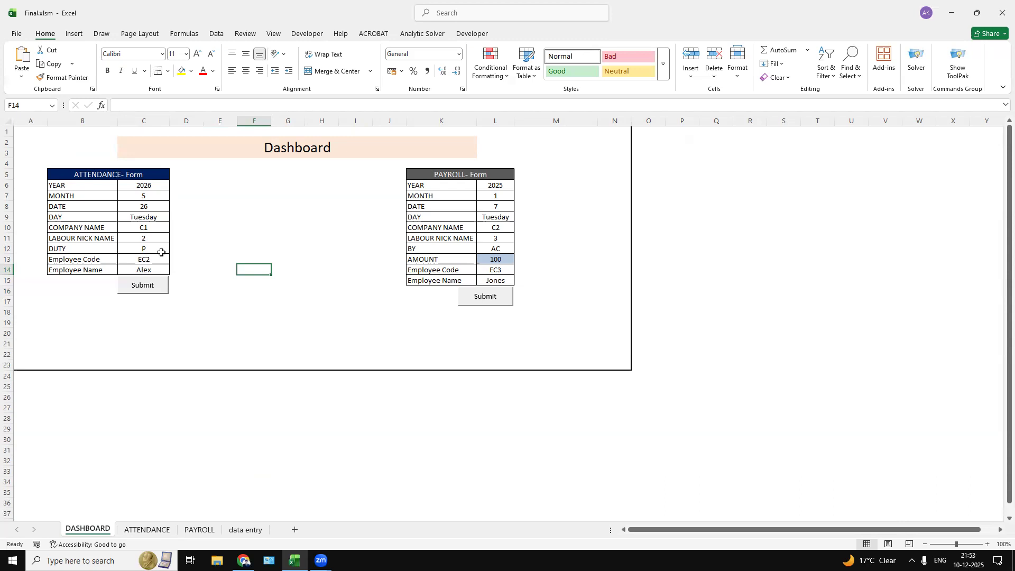
left_click(154, 248)
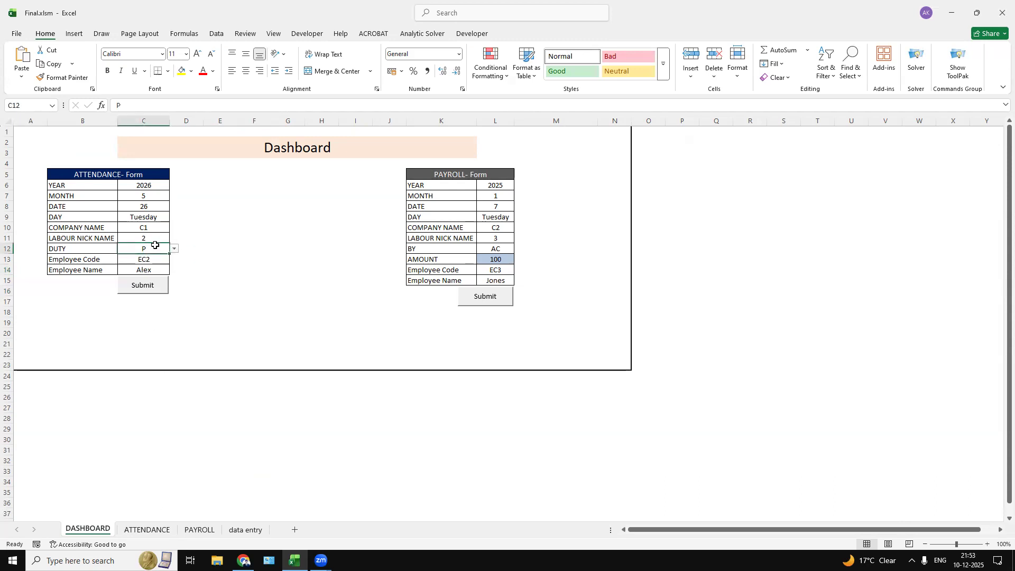
left_click(174, 249)
left_click(222, 231)
left_click(156, 207)
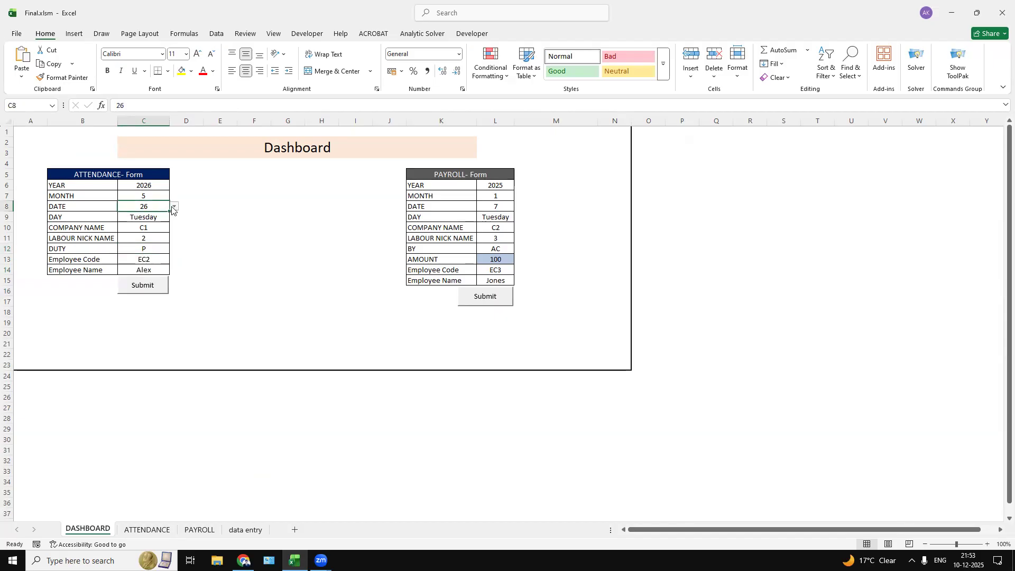
left_click(173, 207)
left_click(154, 237)
Set the duty in the attendance form to P2 for the employee with nick name 2
left_click(152, 249)
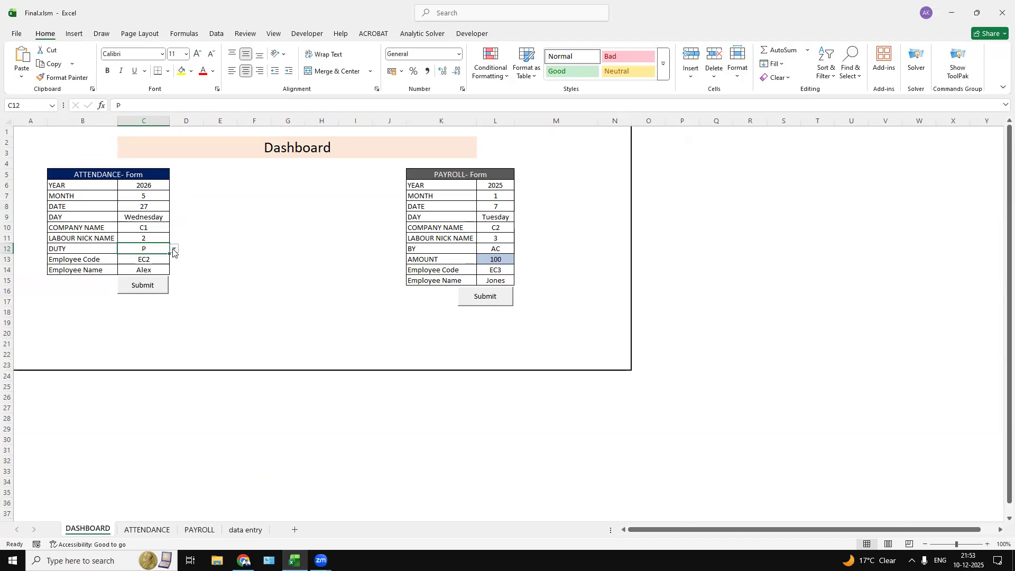
left_click(174, 250)
scroll(173, 299, "down", 2)
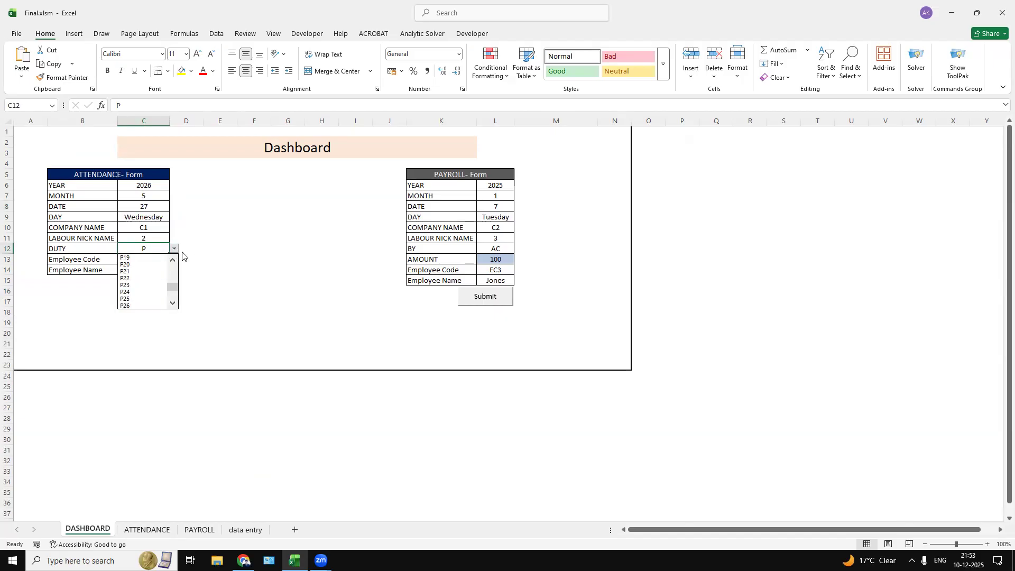
left_click_drag(170, 287, 177, 261)
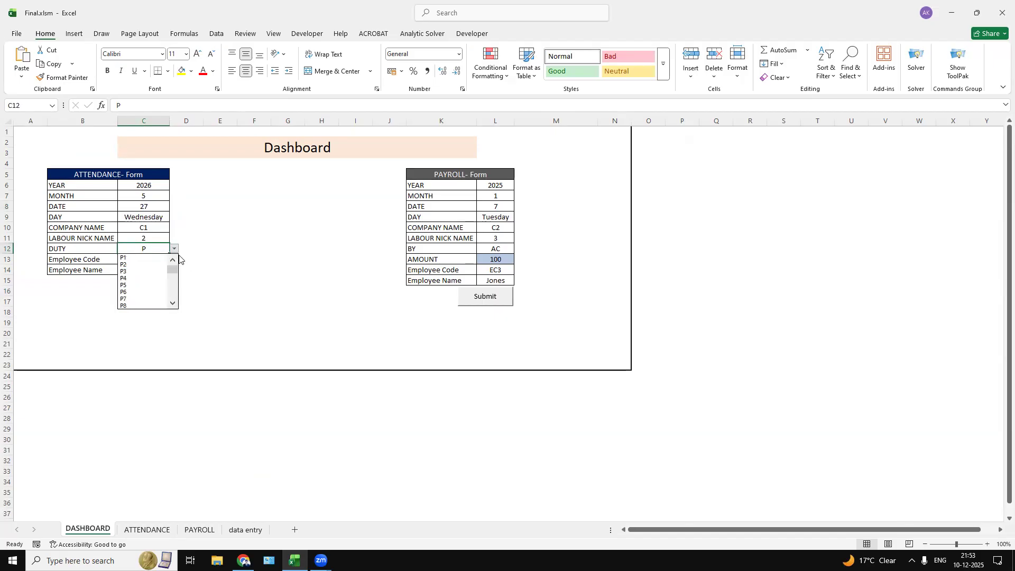
left_click(153, 266)
left_click(212, 262)
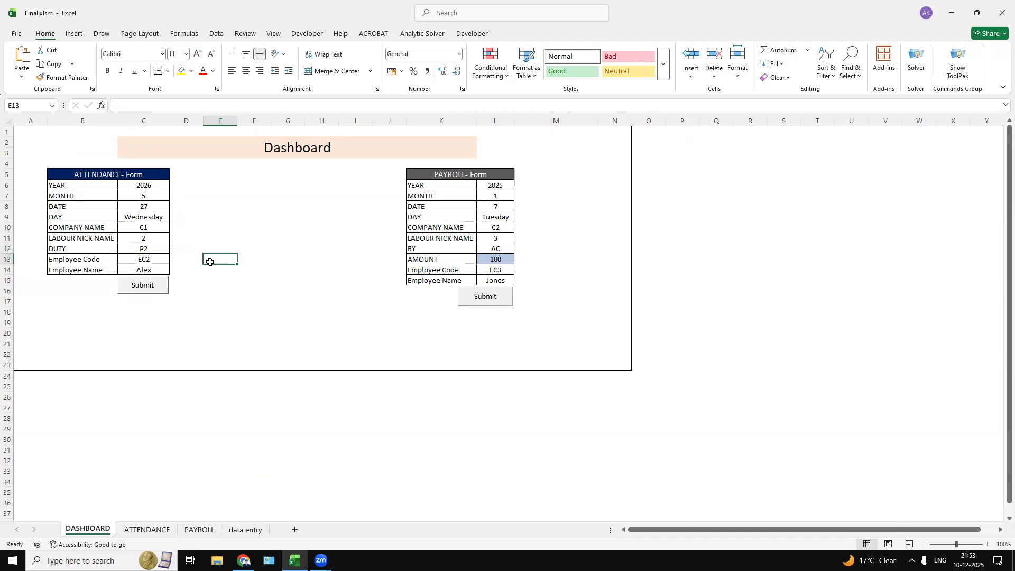
Submit the attendance form and check the day 27 mark and totals on the ATTENDANCE sheet
left_click(143, 287)
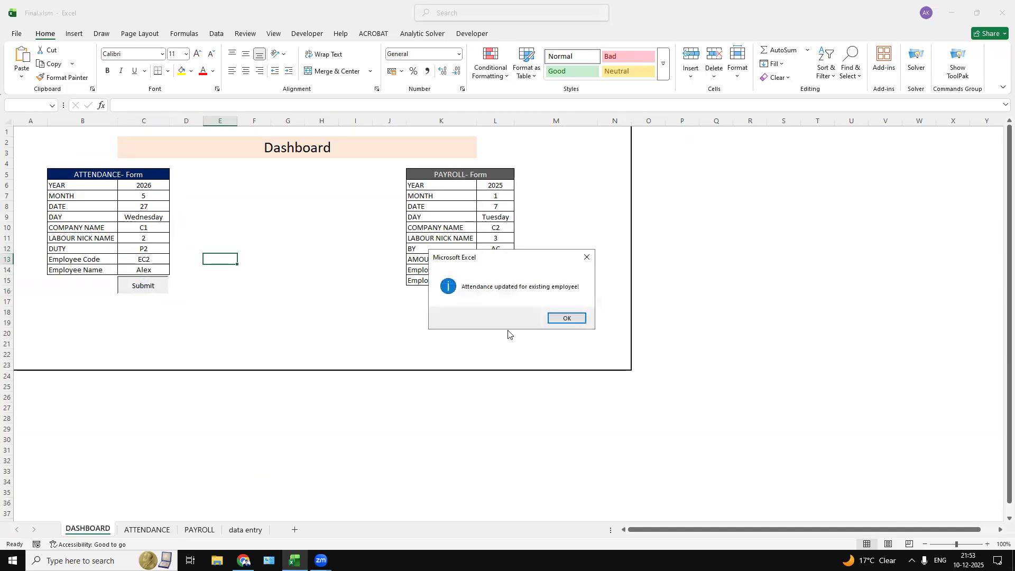
left_click(550, 318)
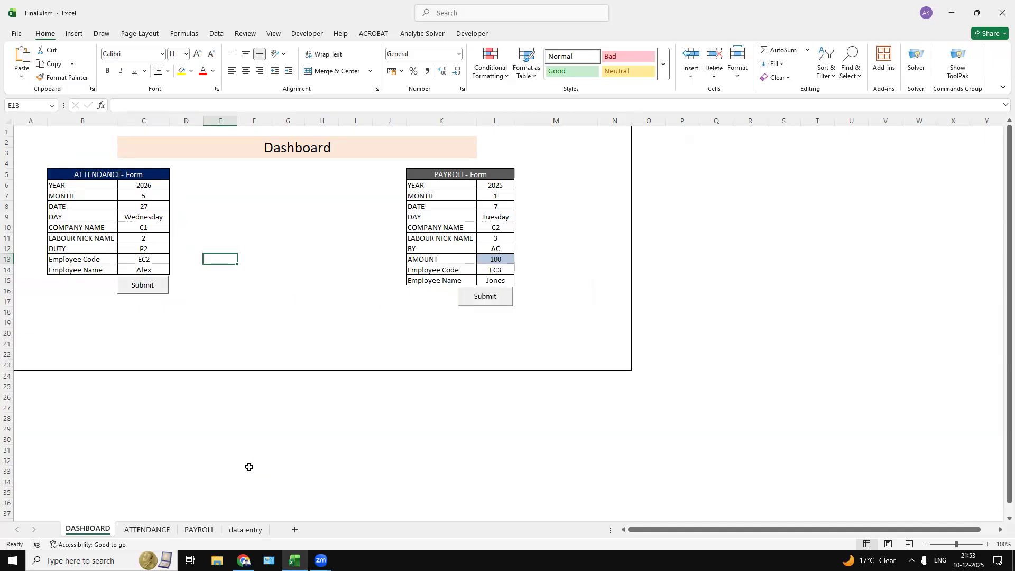
left_click(147, 529)
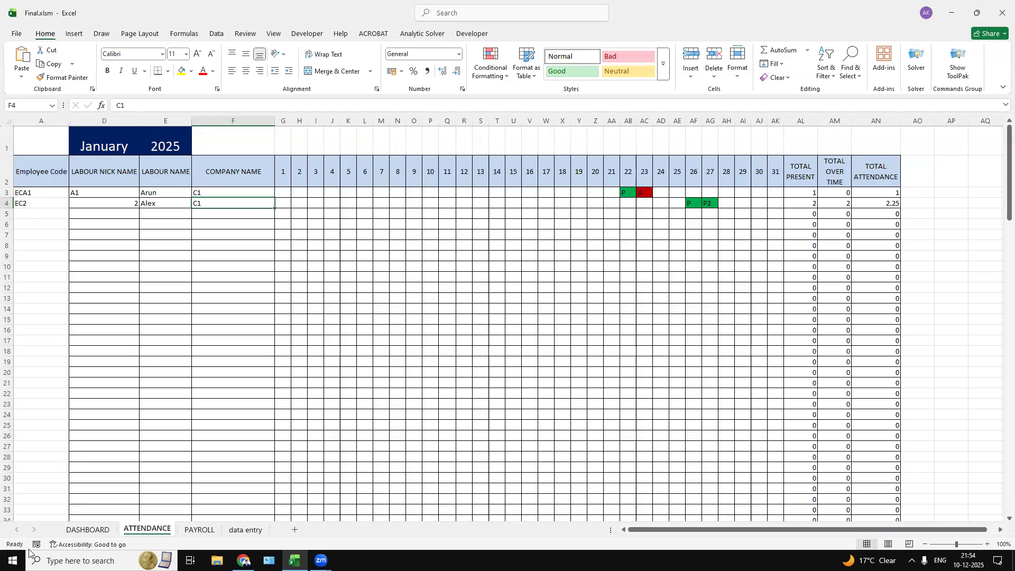
Back on the DASHBOARD sheet, set the attendance form's duty to P5 and its date to 28
left_click(79, 528)
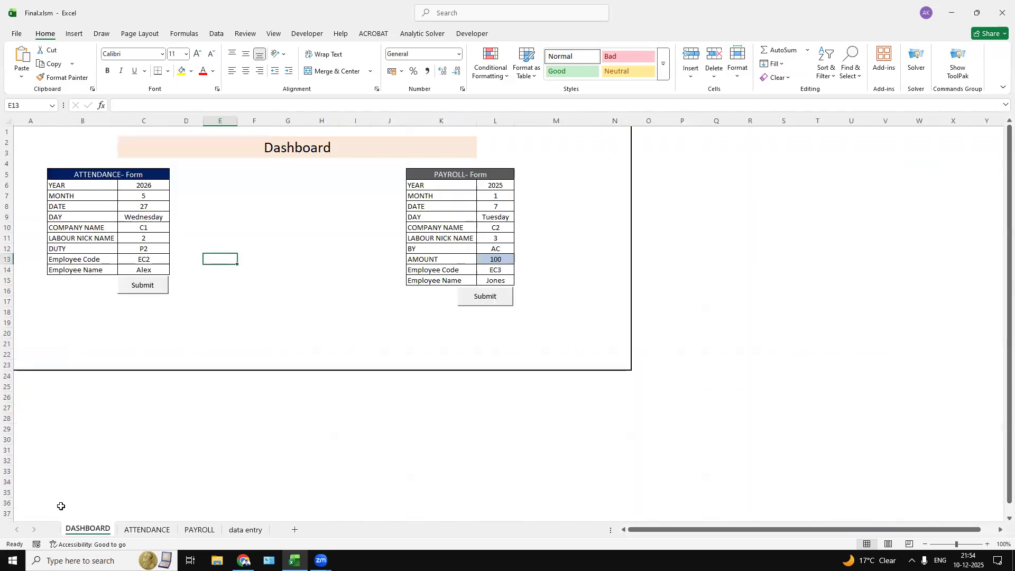
left_click(149, 250)
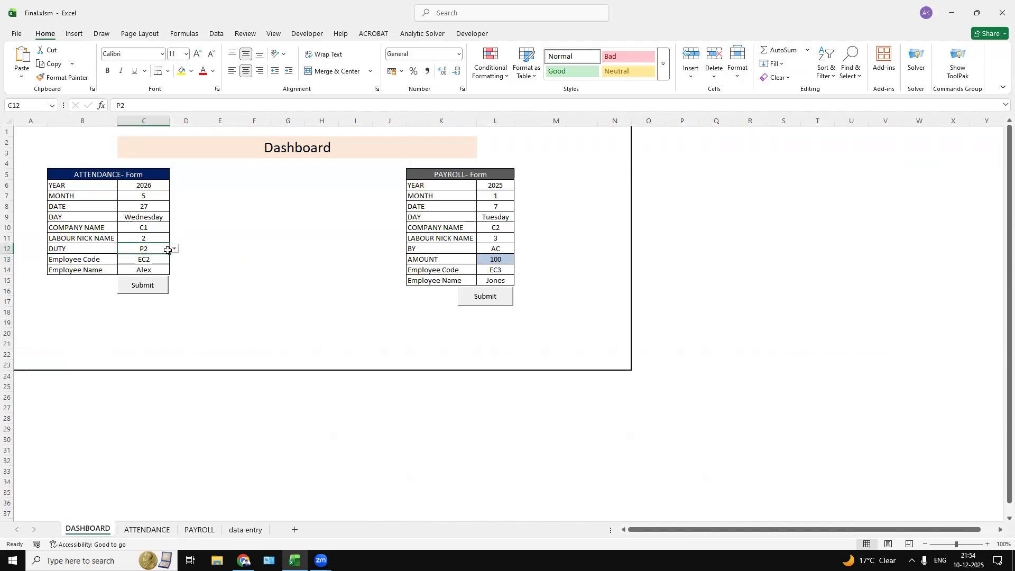
left_click(173, 249)
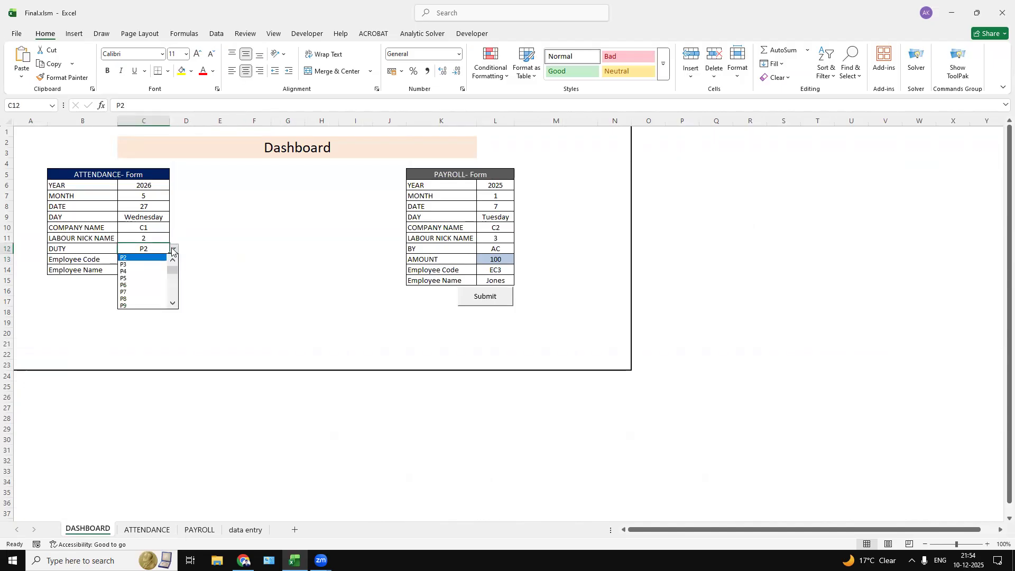
left_click(154, 279)
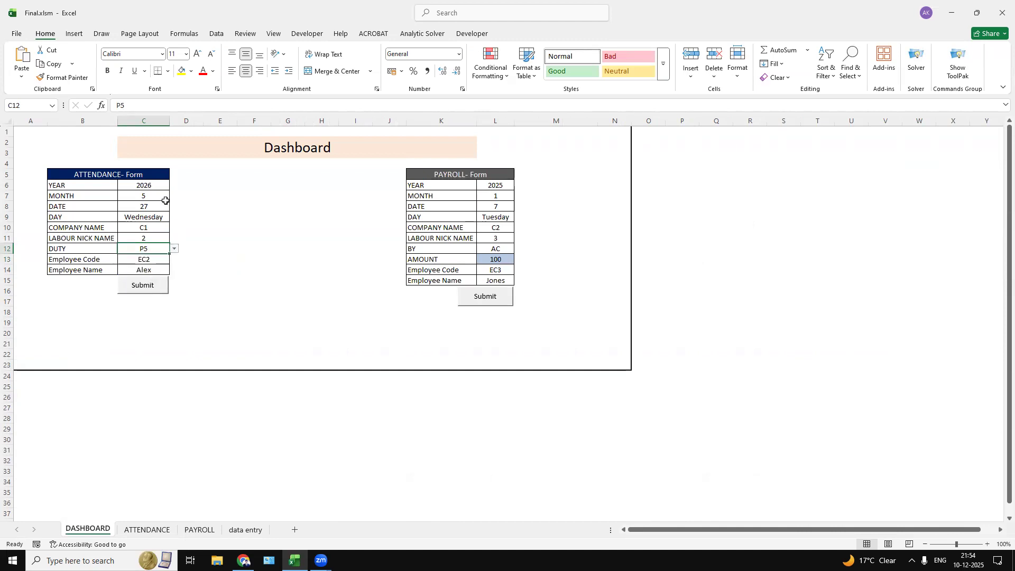
left_click(161, 207)
left_click(174, 206)
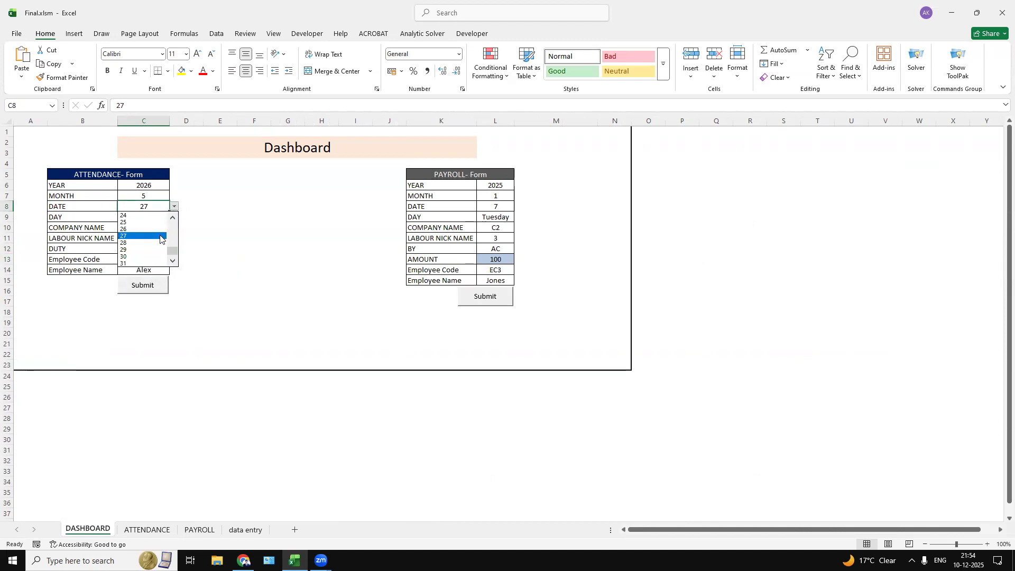
left_click(159, 243)
left_click(209, 250)
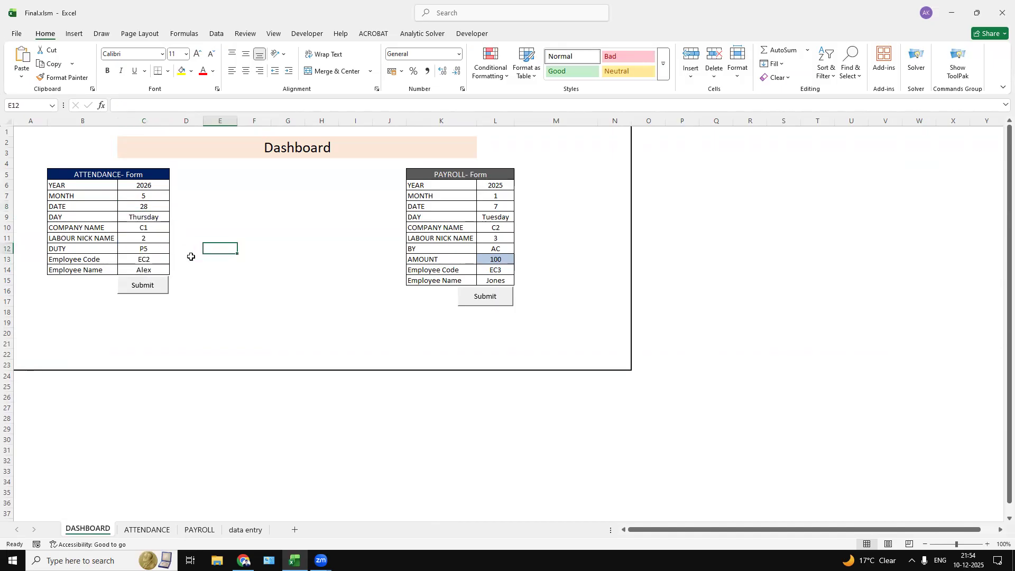
Submit the attendance form and check the day 28 mark and totals on the ATTENDANCE sheet
left_click(152, 287)
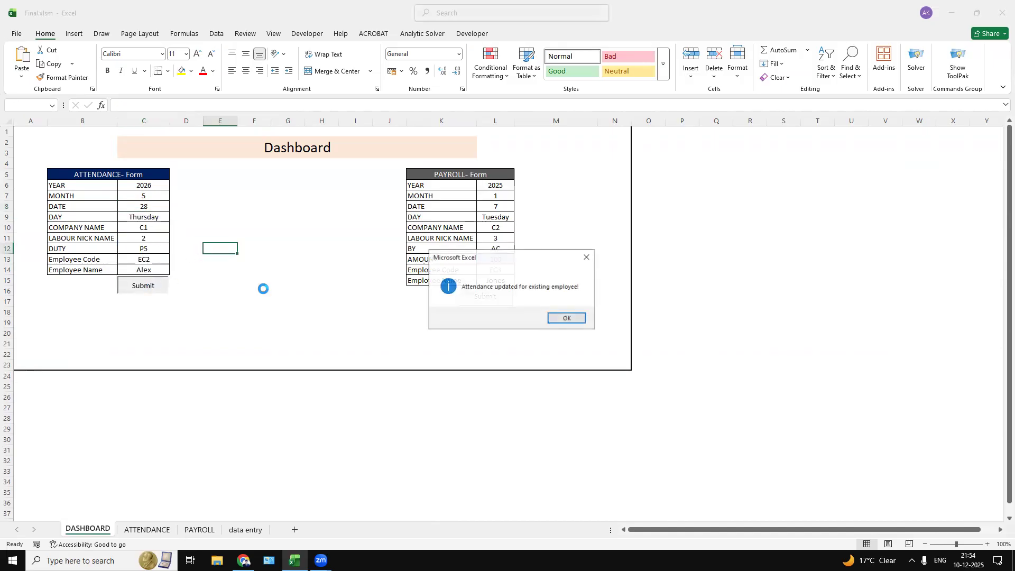
left_click(567, 319)
left_click(147, 529)
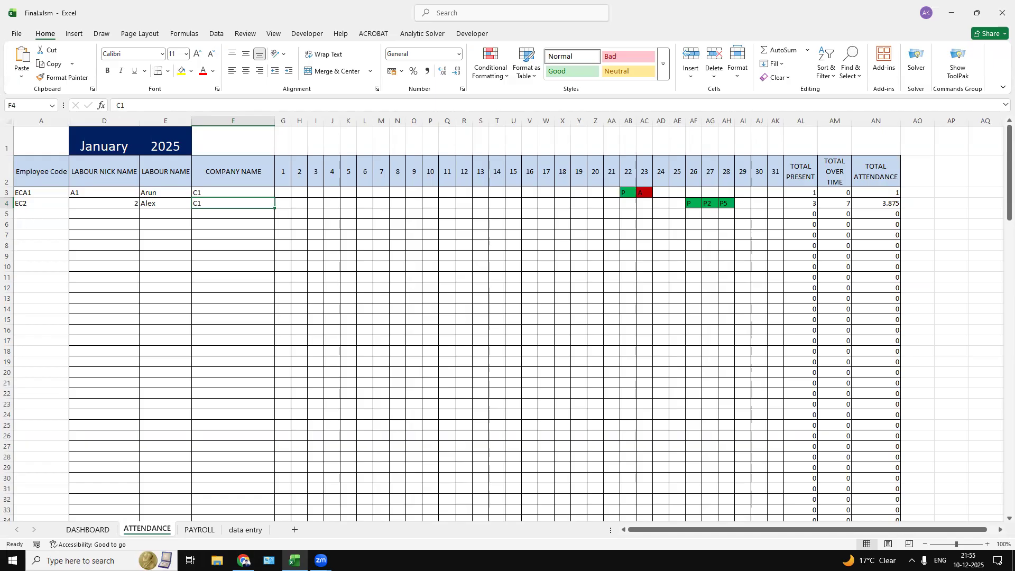
Review the payroll form on the DASHBOARD sheet and the layout of the PAYROLL sheet
left_click(106, 533)
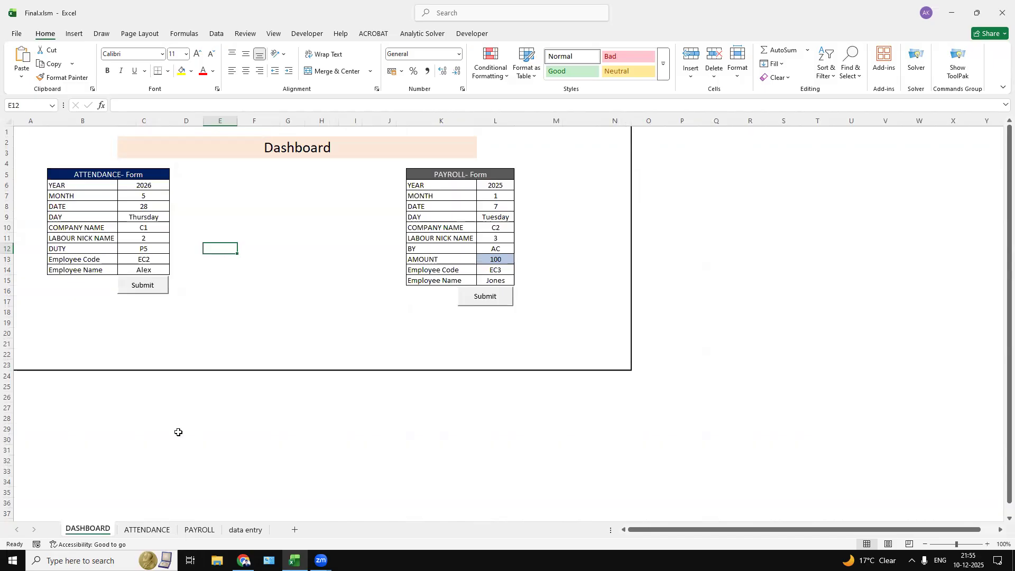
left_click_drag(415, 176, 442, 292)
left_click(369, 330)
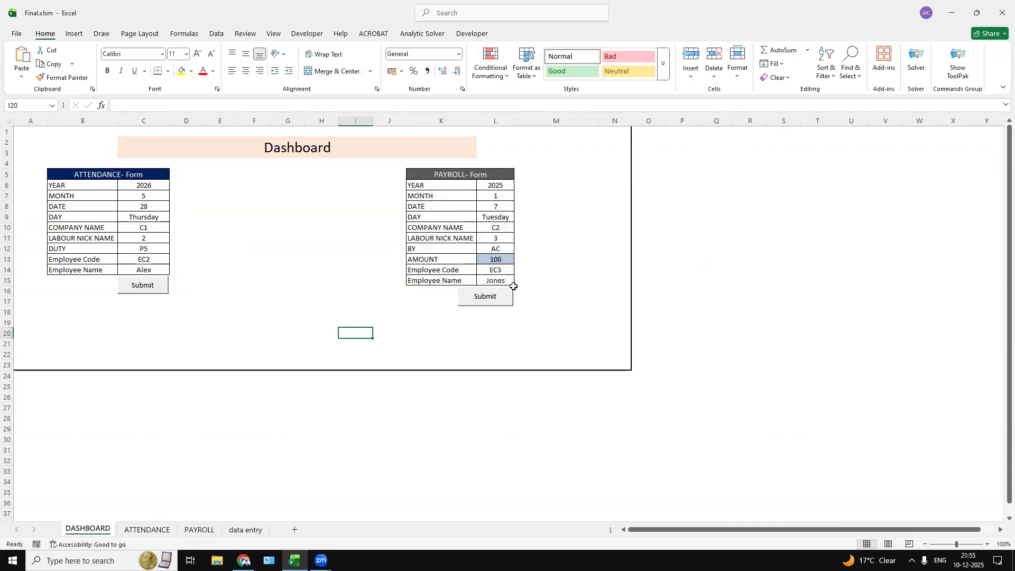
left_click(212, 531)
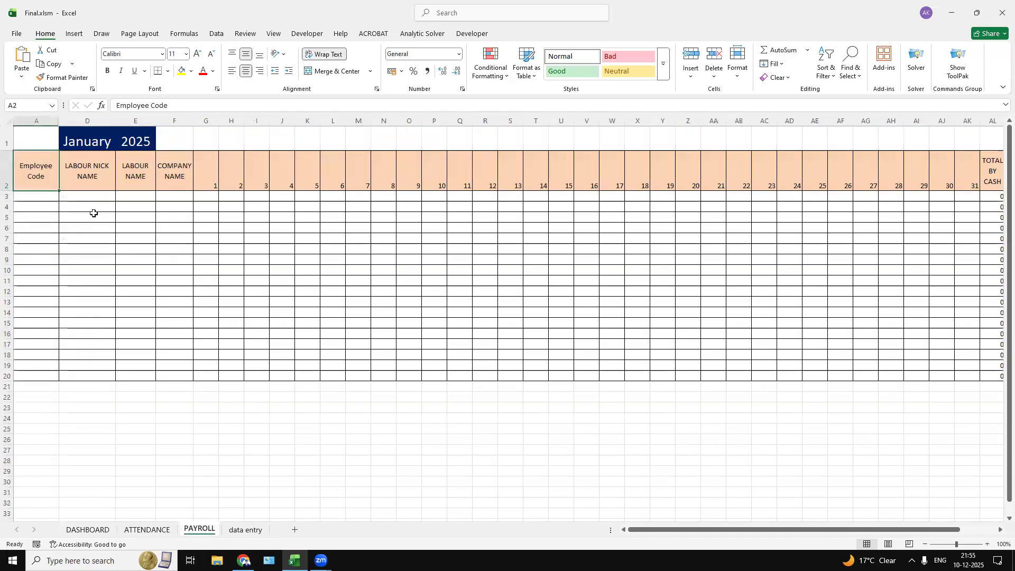
Submit the payroll form from the DASHBOARD sheet and check the day 7 entry on the PAYROLL sheet
left_click(88, 530)
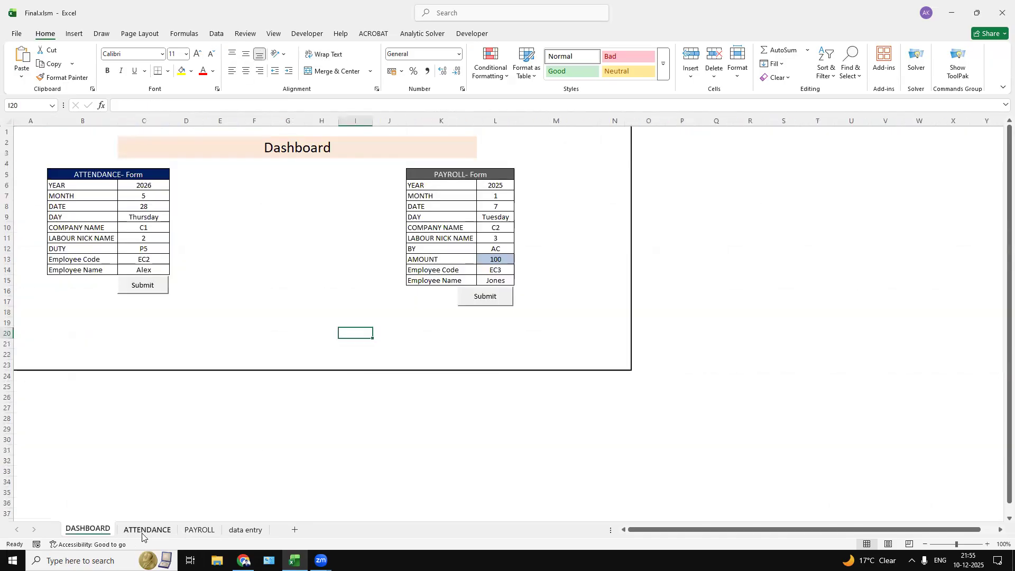
left_click(496, 299)
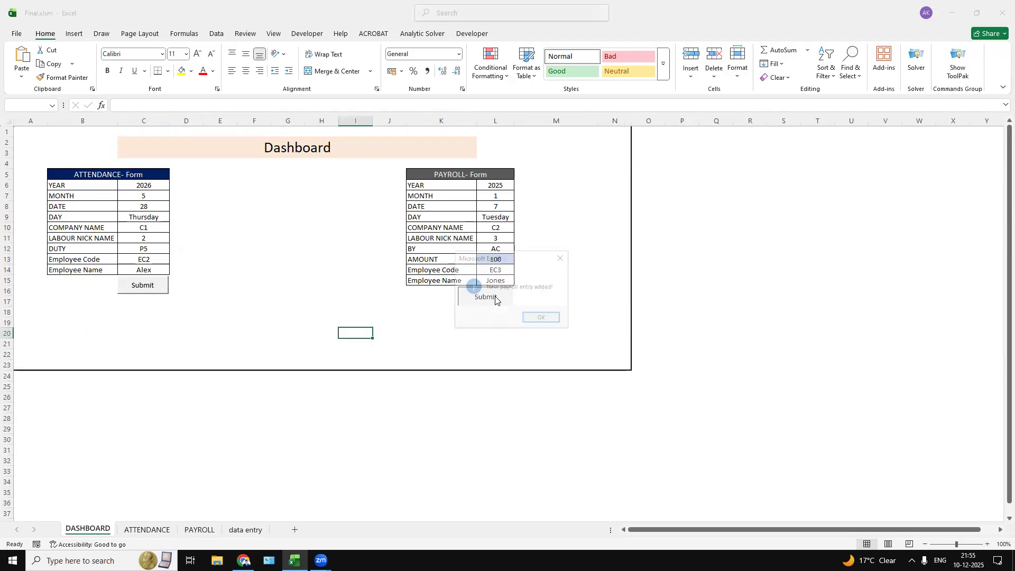
left_click(542, 318)
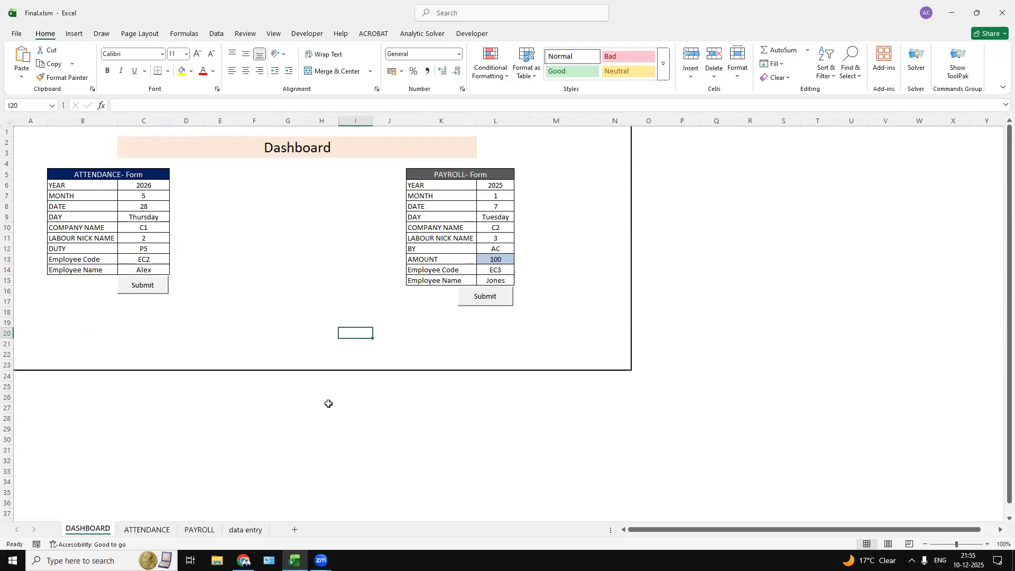
left_click(204, 534)
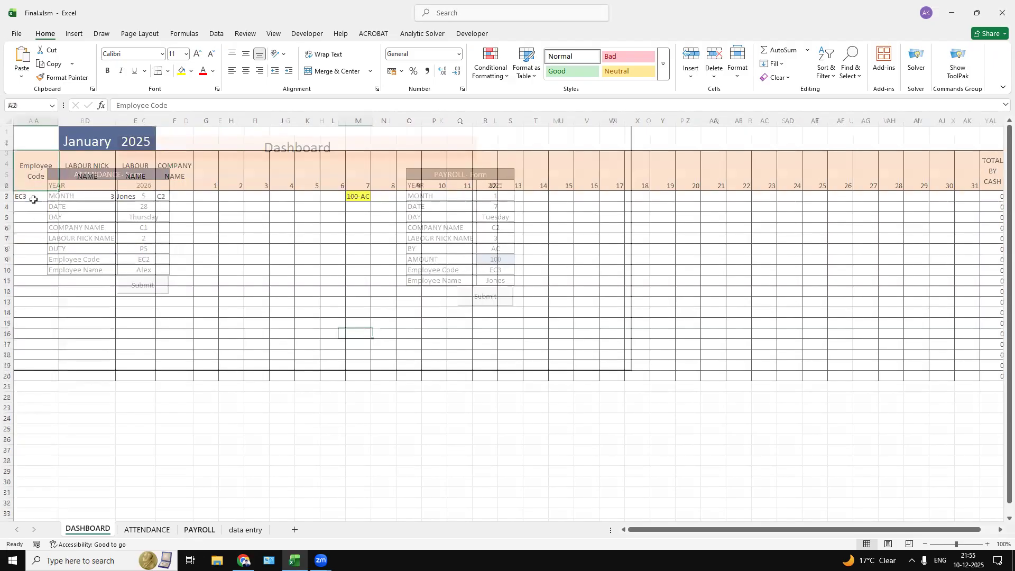
left_click(31, 199)
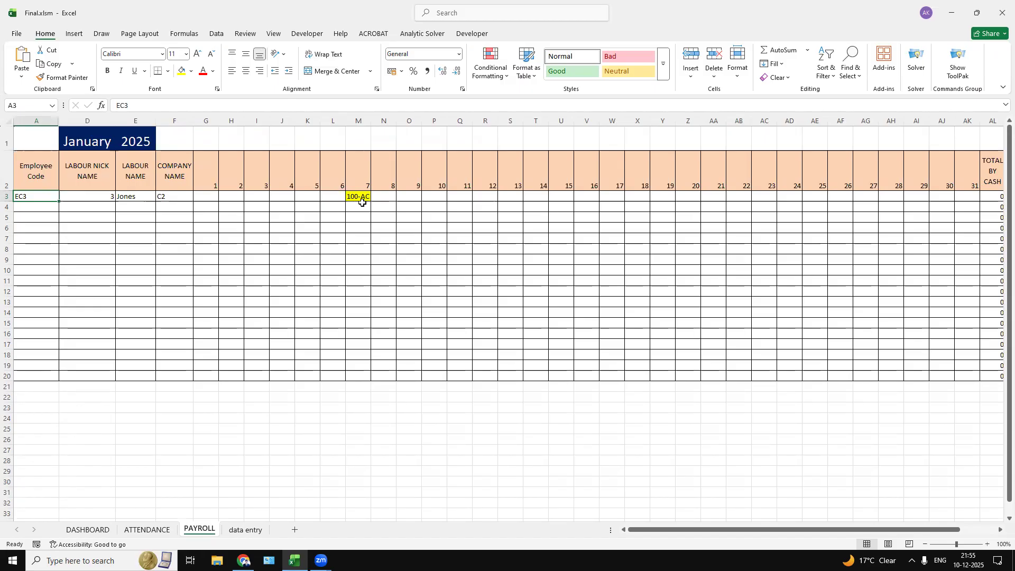
Return to the DASHBOARD sheet, review the payroll form's payment method options and set BY to CA
left_click(87, 529)
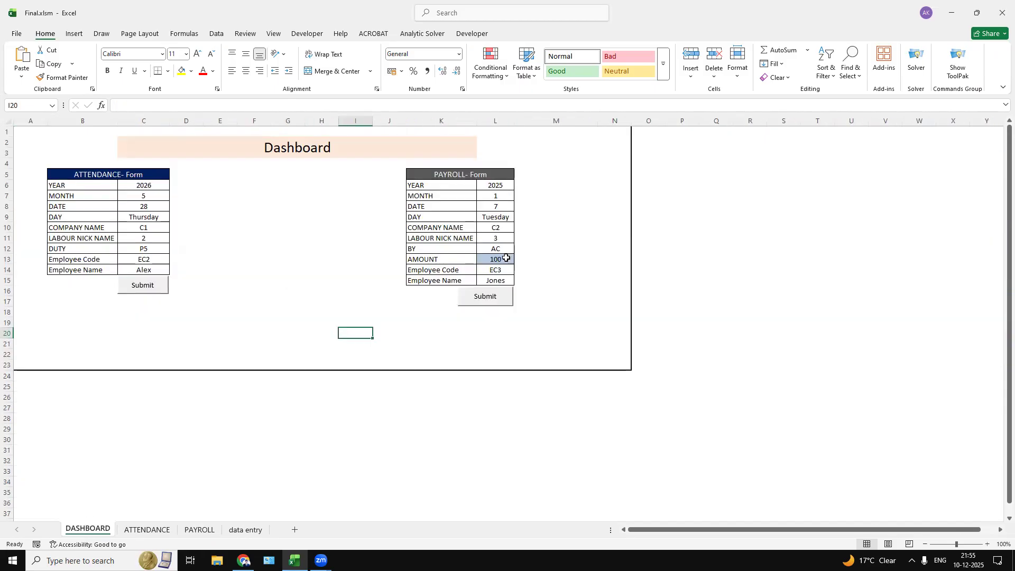
left_click(505, 258)
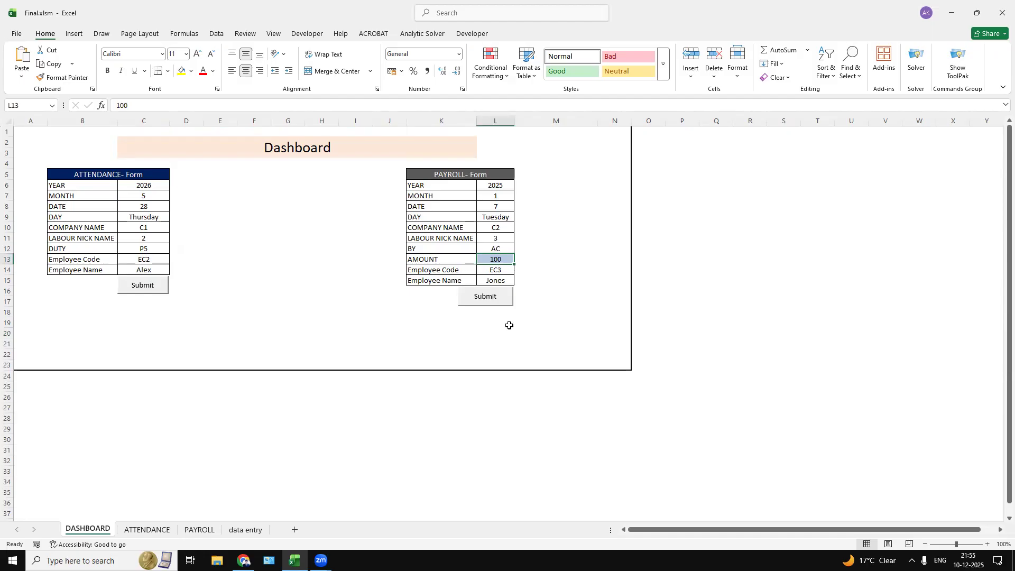
left_click(510, 251)
left_click(519, 250)
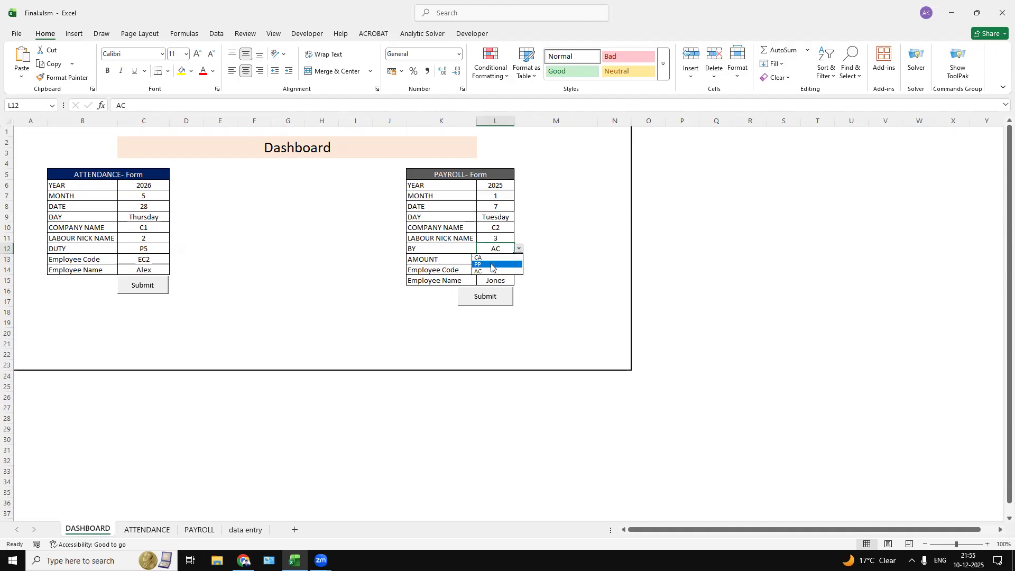
key("Escape")
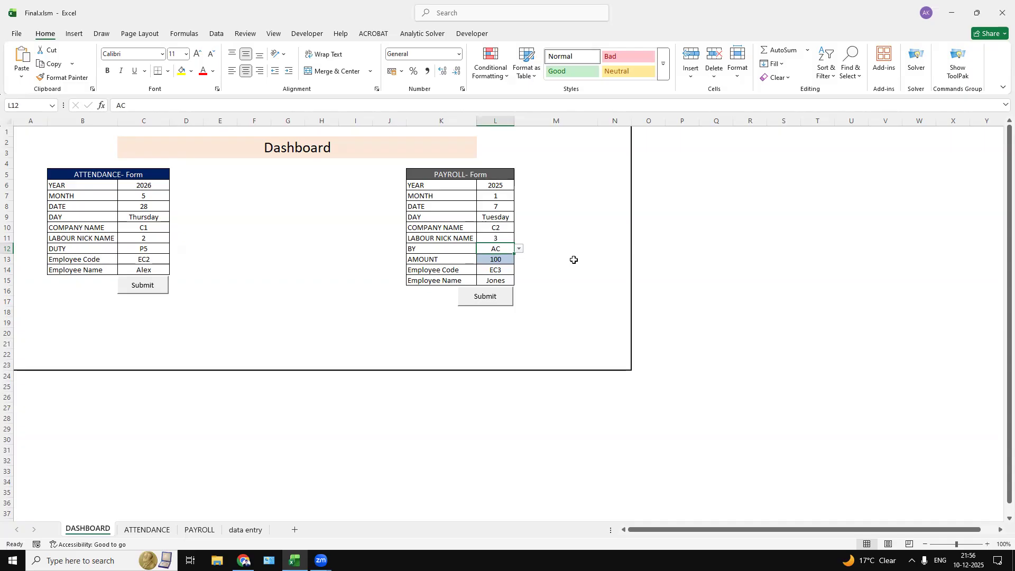
left_click(519, 249)
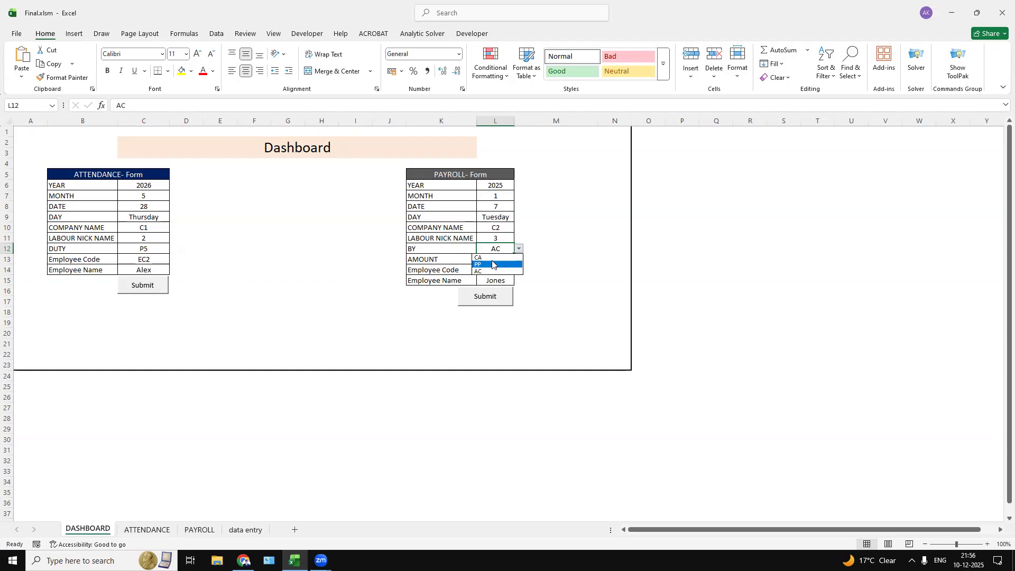
left_click(500, 257)
left_click(550, 259)
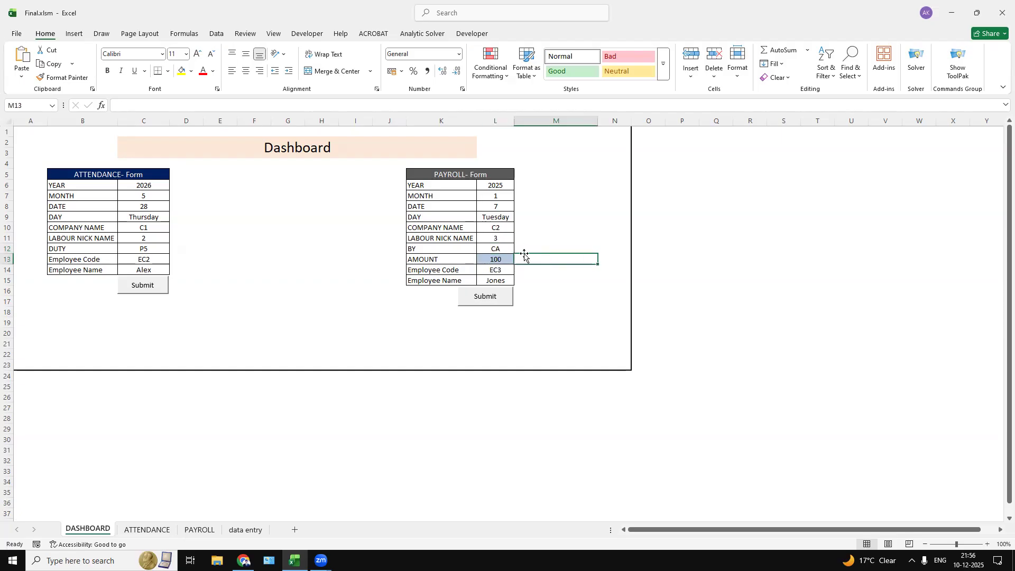
Examine the PAYROLL sheet's first entry across the days through to its cash, PhonePe, A/C and overall total columns
left_click(201, 530)
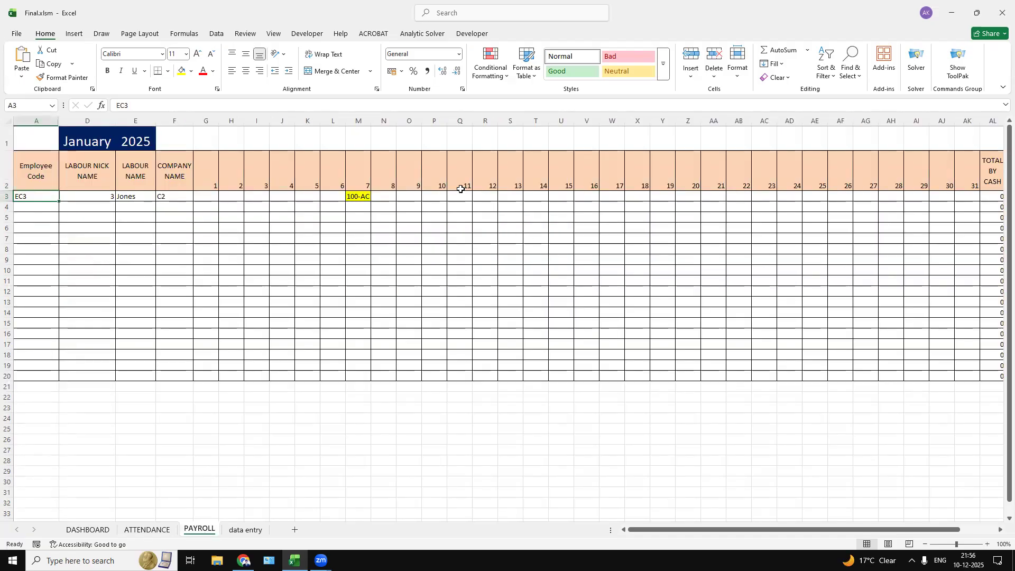
left_click(353, 196)
left_click(426, 198)
key("Right")
key("Right")
key("Right")
key("Right")
key("Right")
key("Right")
key("Right")
key("Right")
key("Right")
key("Right")
key("Right")
key("Right")
key("Right")
key("Right")
key("Right")
key("Right")
key("Right")
key("Right")
key("Right")
key("Right")
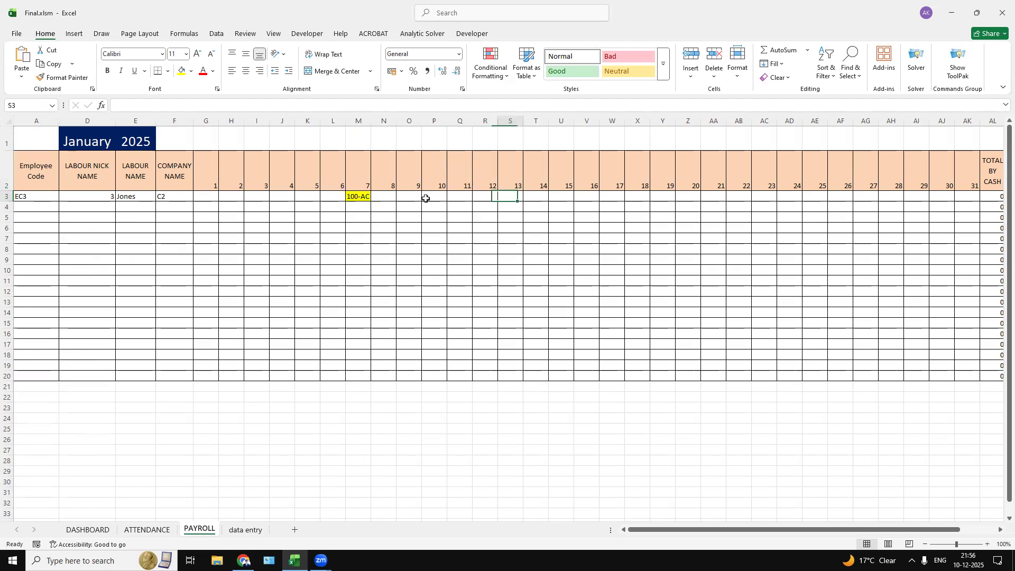
key("Right")
key("Right")
key("Right")
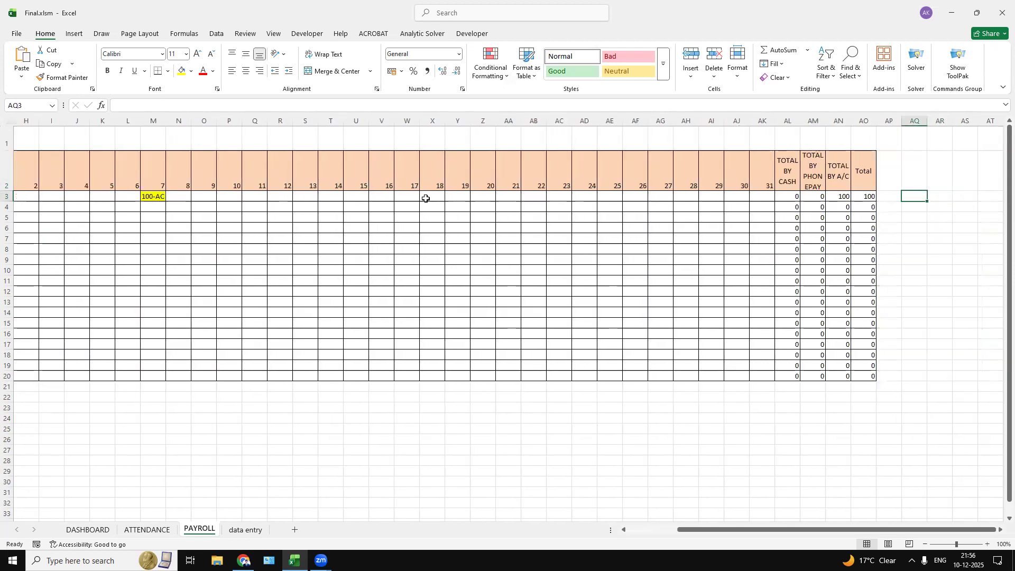
Check the TOTAL BY A/C and Total columns on the PAYROLL sheet against the employee's row
left_click(824, 187)
left_click(853, 184)
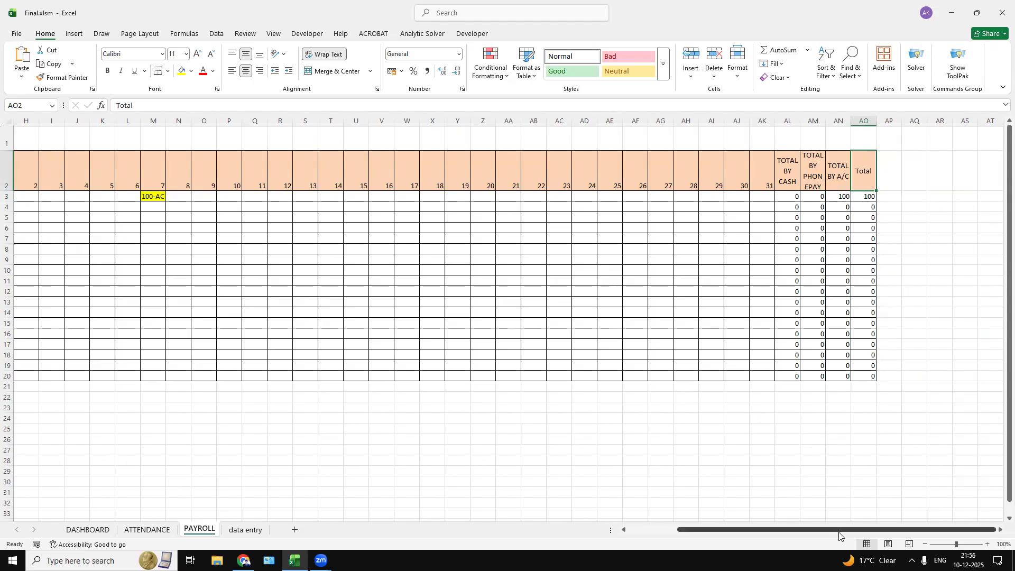
scroll(839, 532, "left", 3)
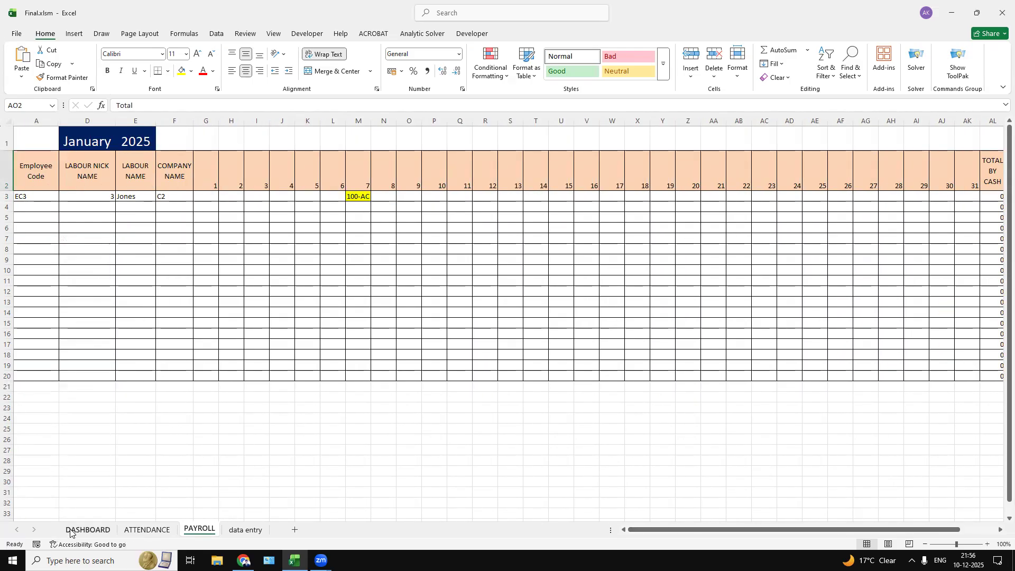
Review the payroll form's BY options and AMOUNT on the DASHBOARD sheet, and compare them with the PAYROLL sheet
left_click(99, 530)
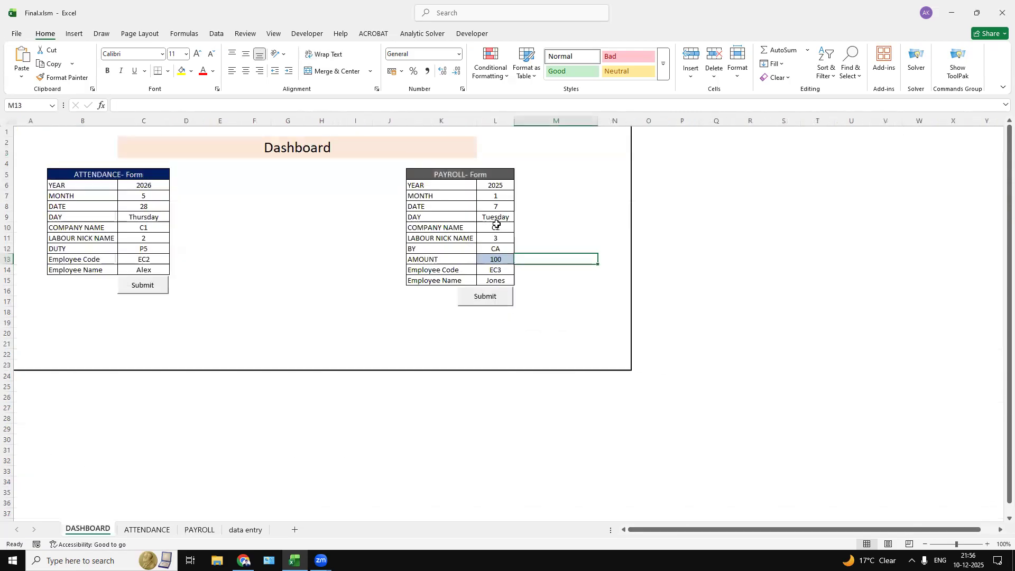
left_click(488, 247)
left_click(520, 248)
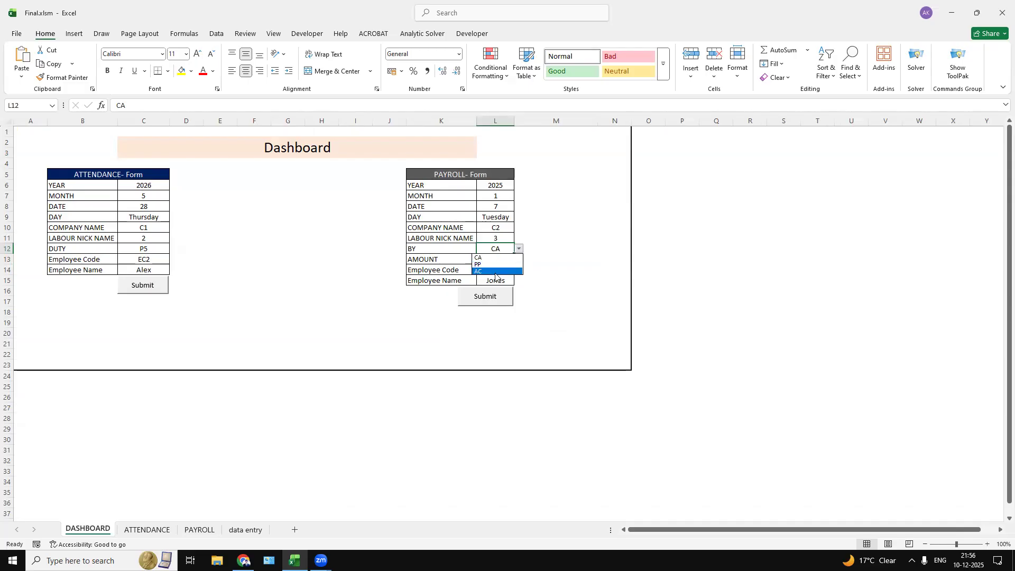
left_click(496, 258)
left_click(496, 260)
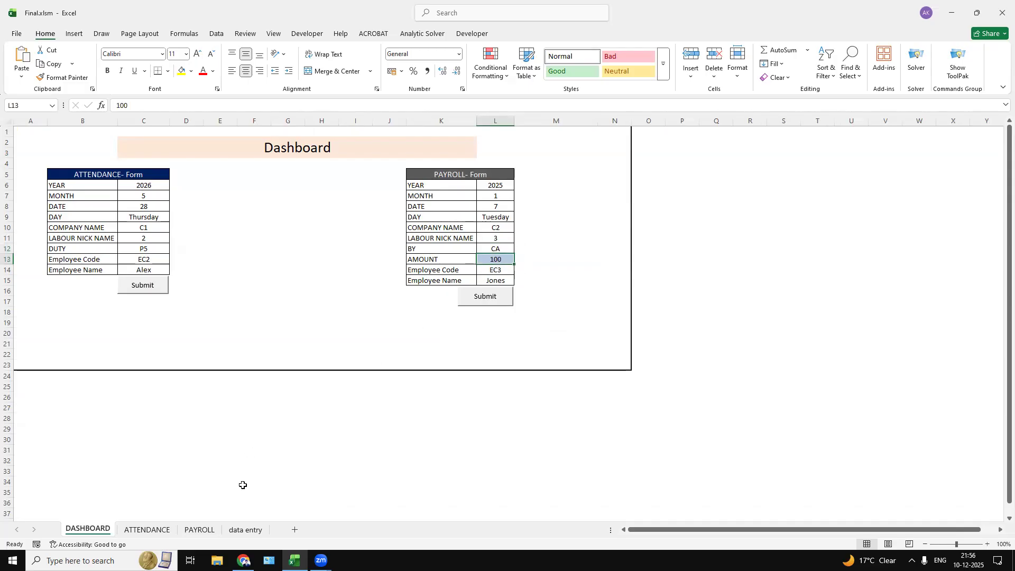
left_click(208, 531)
Set the DATE of the payroll form on the DASHBOARD sheet to 10
left_click(92, 530)
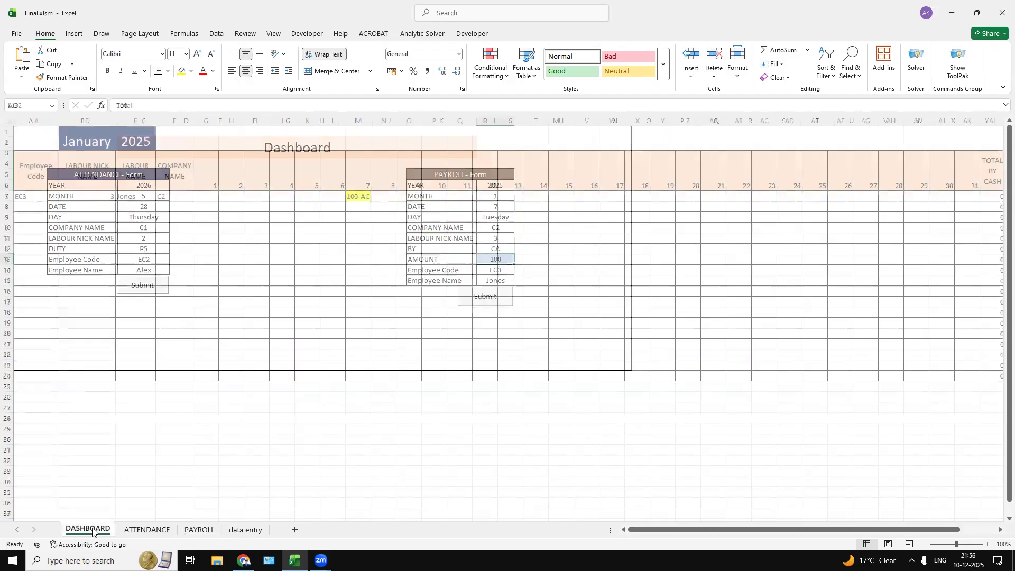
left_click(500, 206)
left_click(520, 206)
left_click(489, 237)
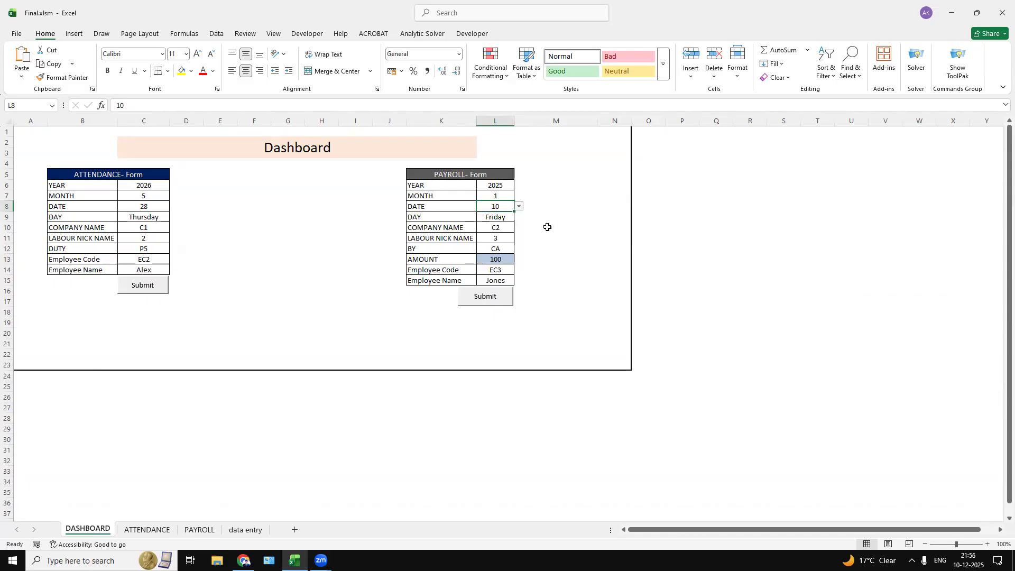
left_click(547, 227)
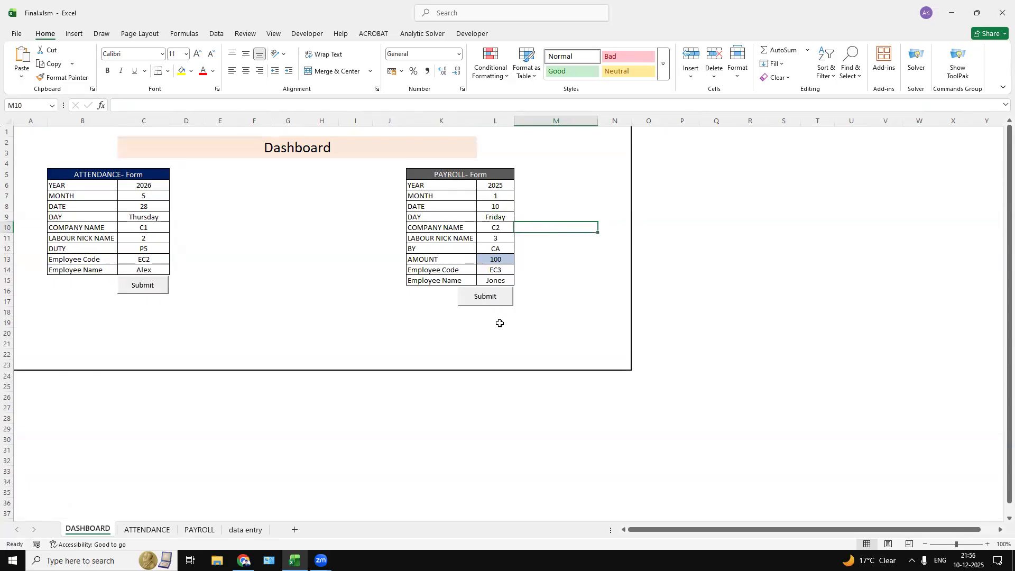
Set the payroll form's AMOUNT to 1000 and submit the form
left_click(500, 260)
type("1000")
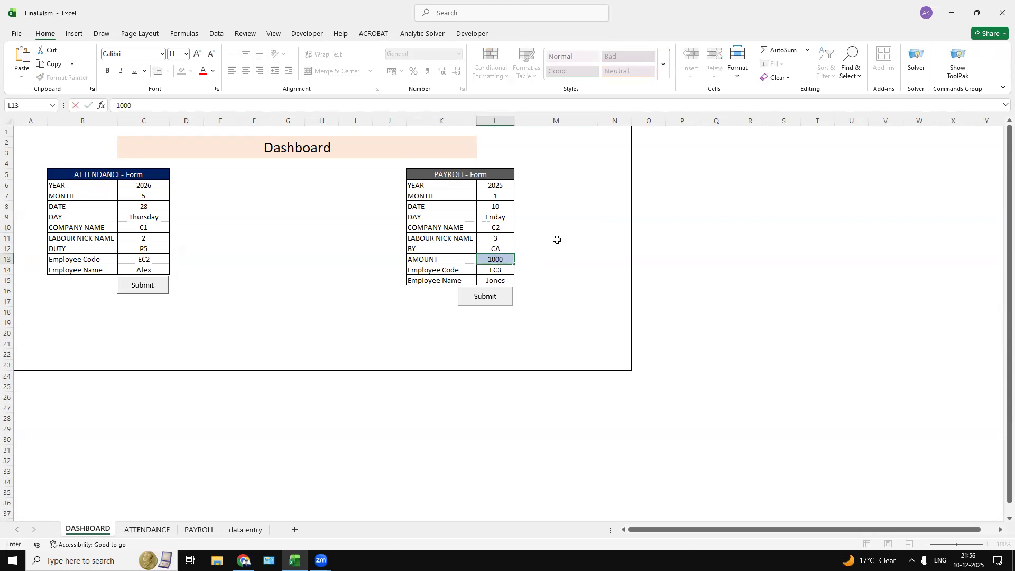
left_click(582, 284)
left_click(477, 298)
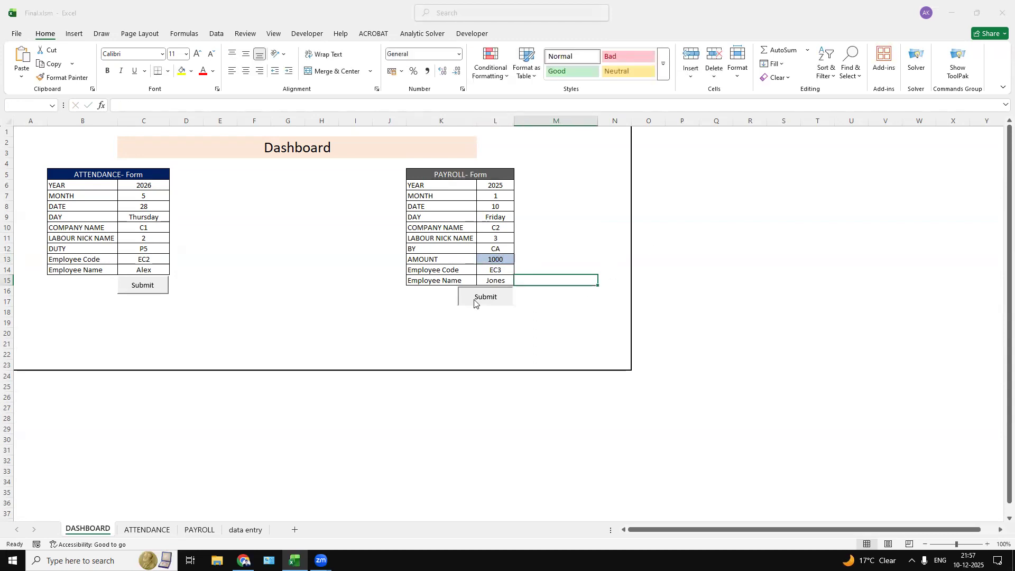
left_click(560, 318)
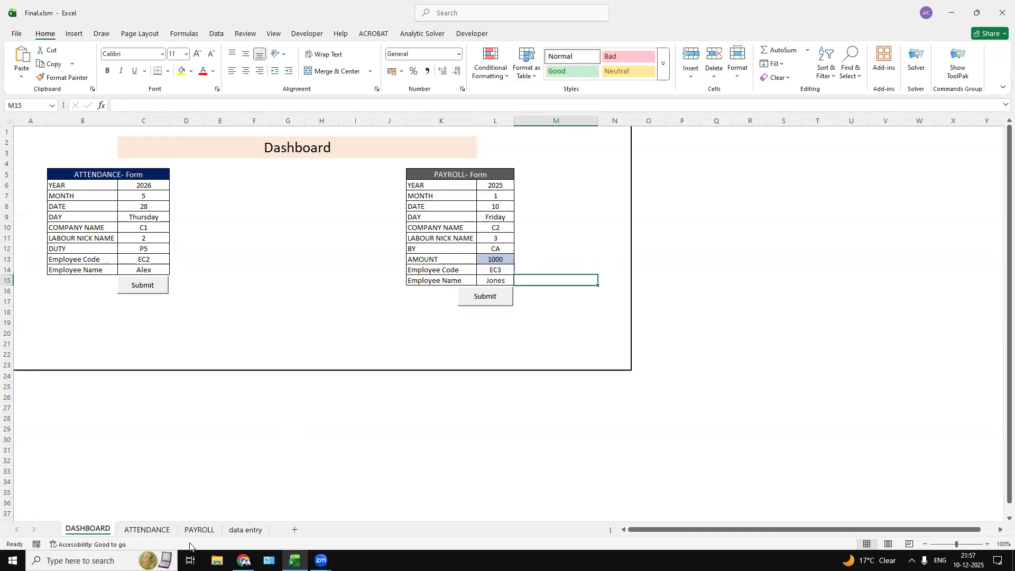
Autofit the day 10 column on the PAYROLL sheet and check the new entry against the total columns
left_click(200, 529)
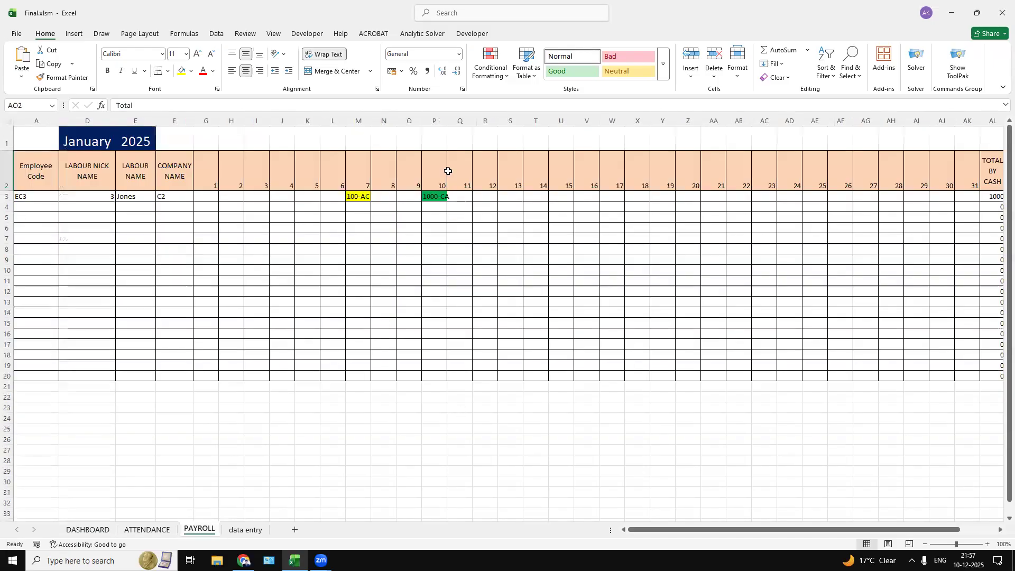
double_click(447, 120)
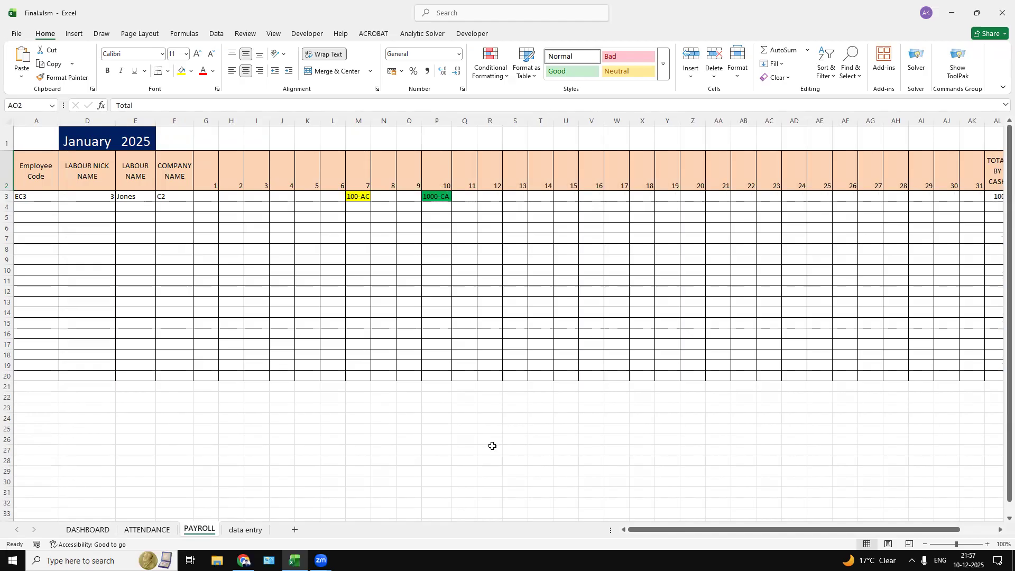
left_click_drag(716, 531, 833, 528)
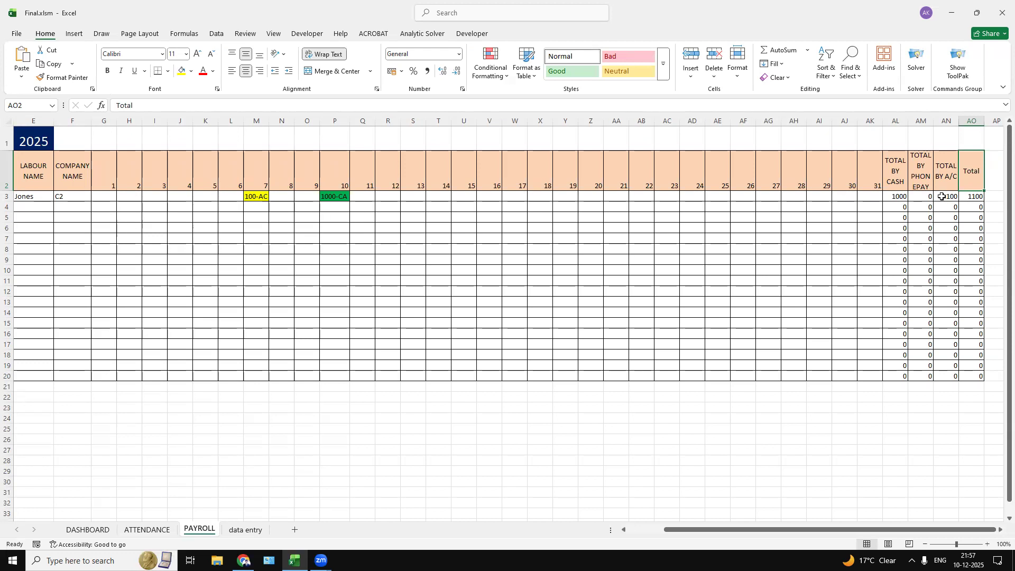
Return to the DASHBOARD sheet with its attendance and payroll forms
left_click(110, 532)
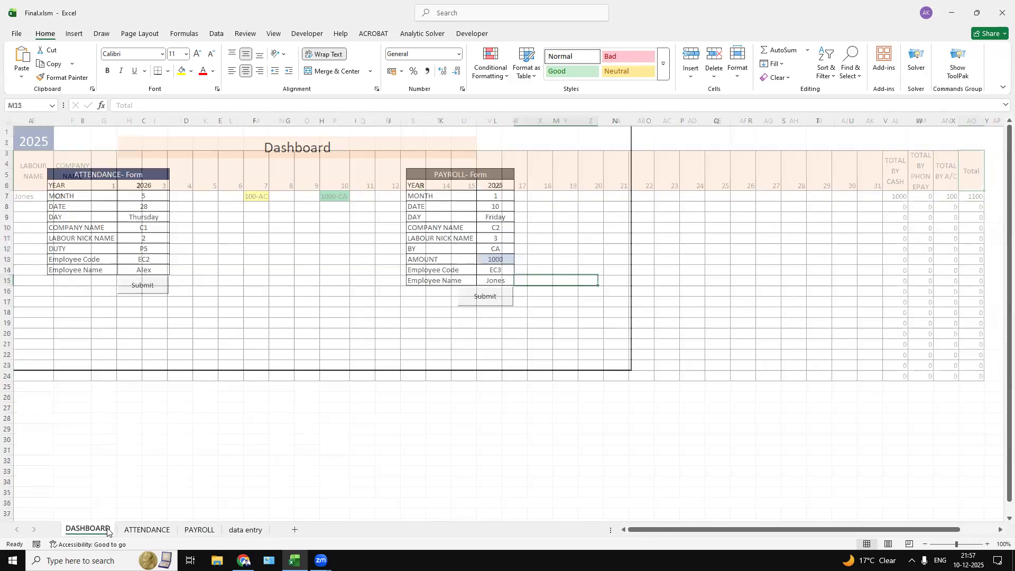
left_click(281, 438)
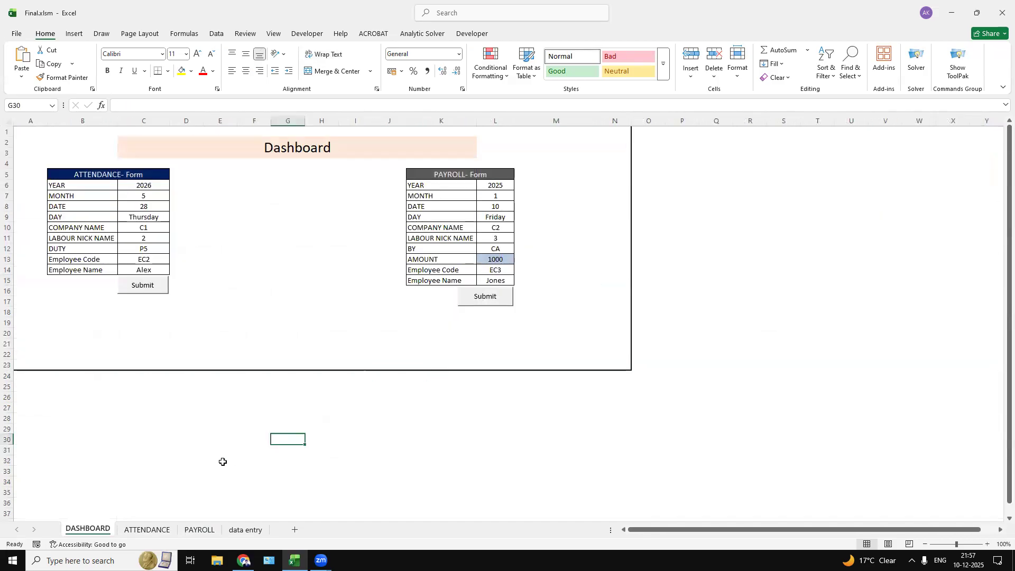